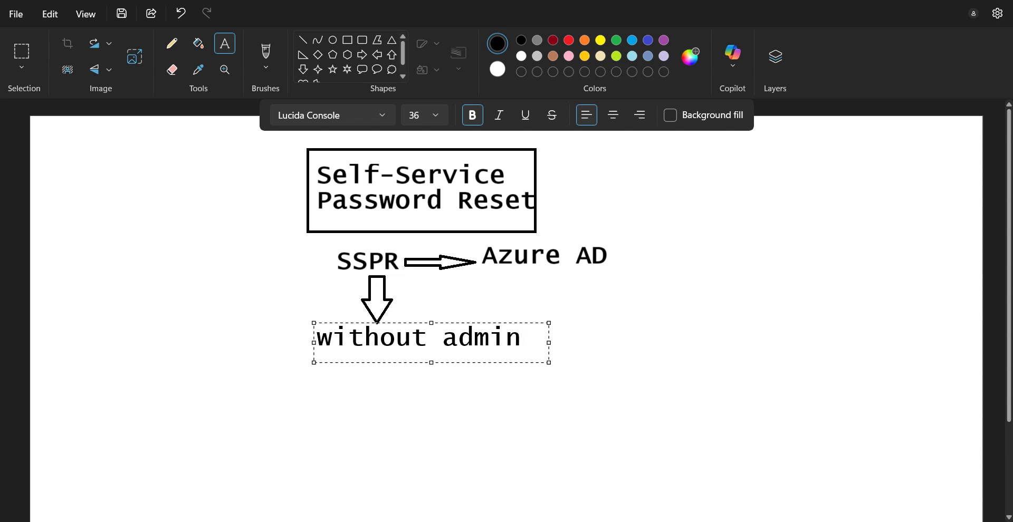
# Step: Drag a text box on the right of the canvas and paste the Prerequisites text into it
pyautogui.click(701, 240)
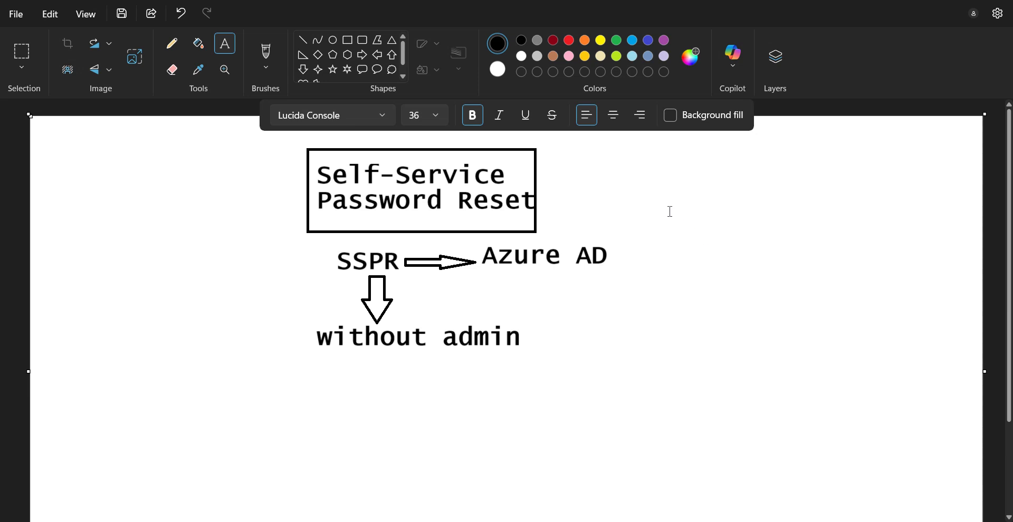
pyautogui.moveTo(648, 185); pyautogui.dragTo(897, 334)
pyautogui.hotkey('ctrl', 'v')
pyautogui.scroll(-2, 826, 242)
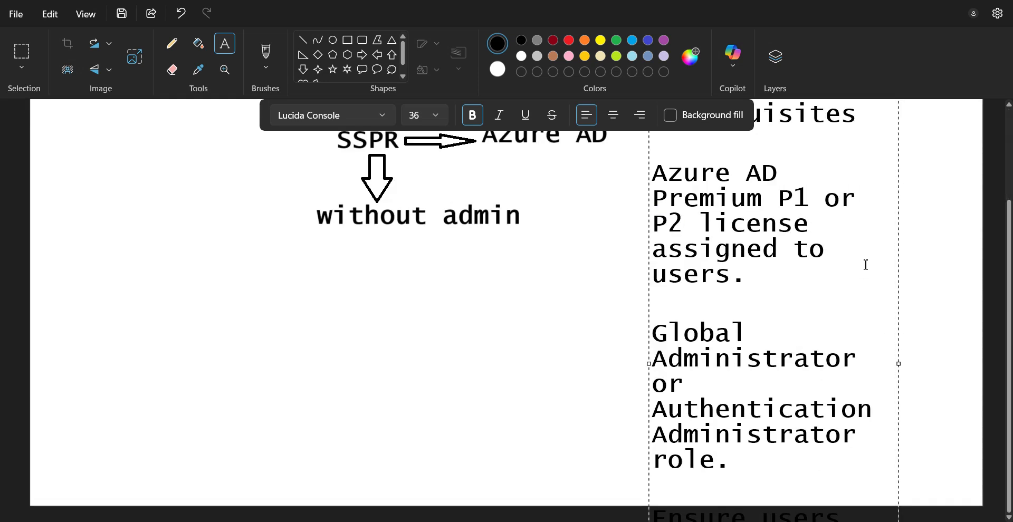
pyautogui.scroll(2, 771, 279)
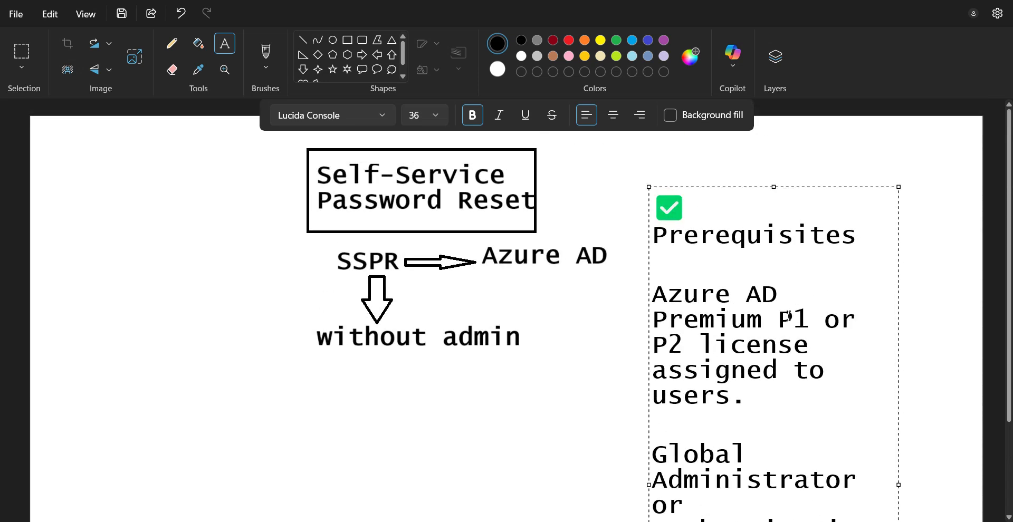
# Step: Highlight the license requirement lines and the Global Administrator and Authentication Administrator roles
pyautogui.moveTo(750, 397); pyautogui.dragTo(659, 305)
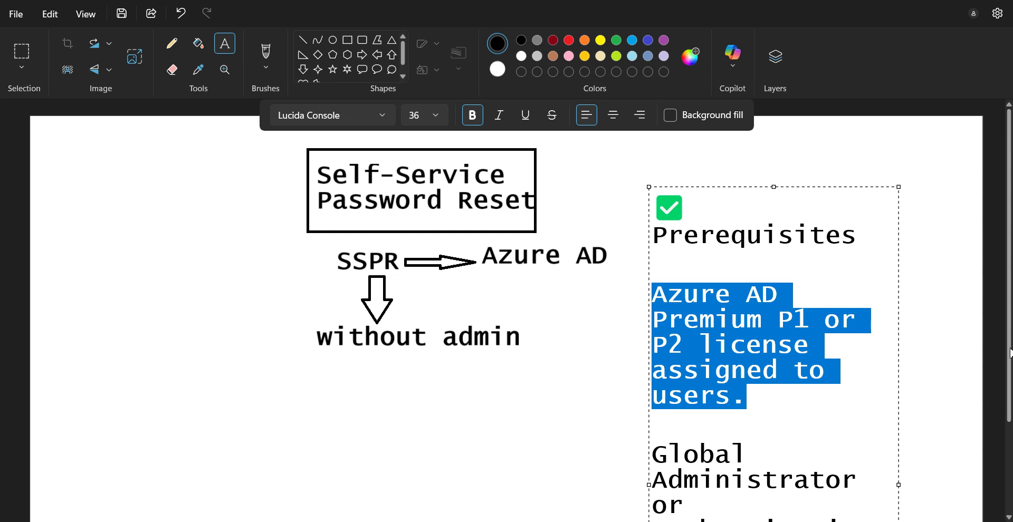
pyautogui.scroll(-1, 522, 313)
pyautogui.scroll(-3, 521, 312)
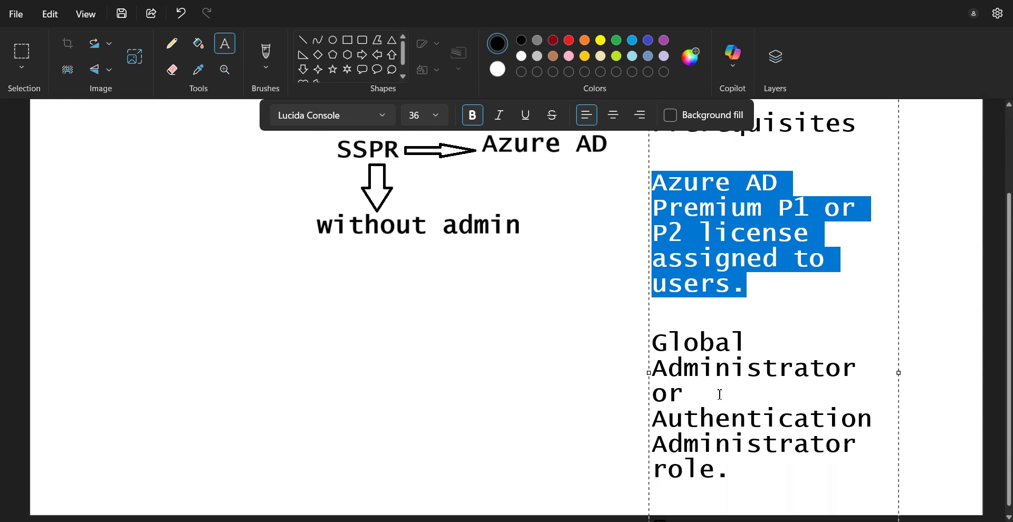
pyautogui.moveTo(856, 369); pyautogui.dragTo(652, 349)
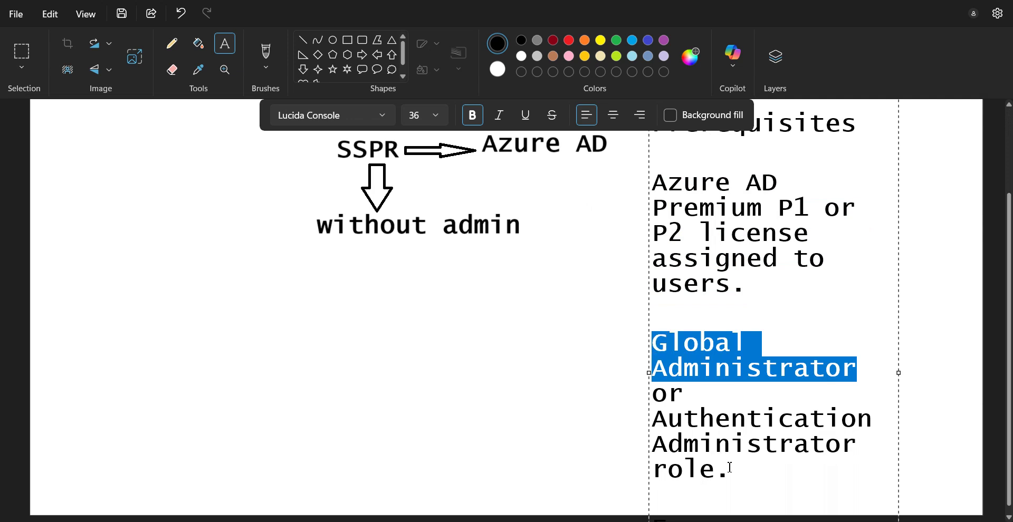
pyautogui.moveTo(730, 467); pyautogui.dragTo(647, 420)
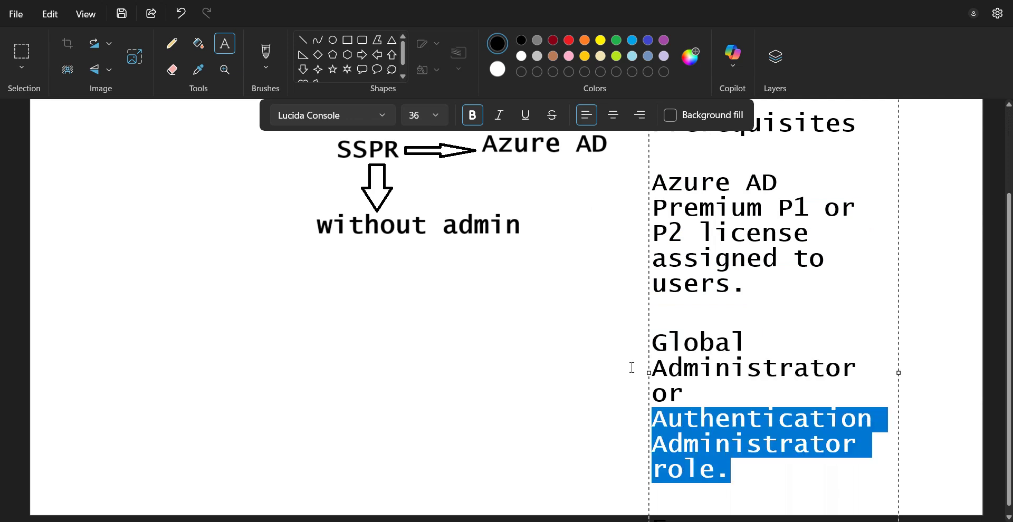
pyautogui.click(765, 301)
pyautogui.scroll(4, 765, 306)
pyautogui.scroll(-5, 765, 317)
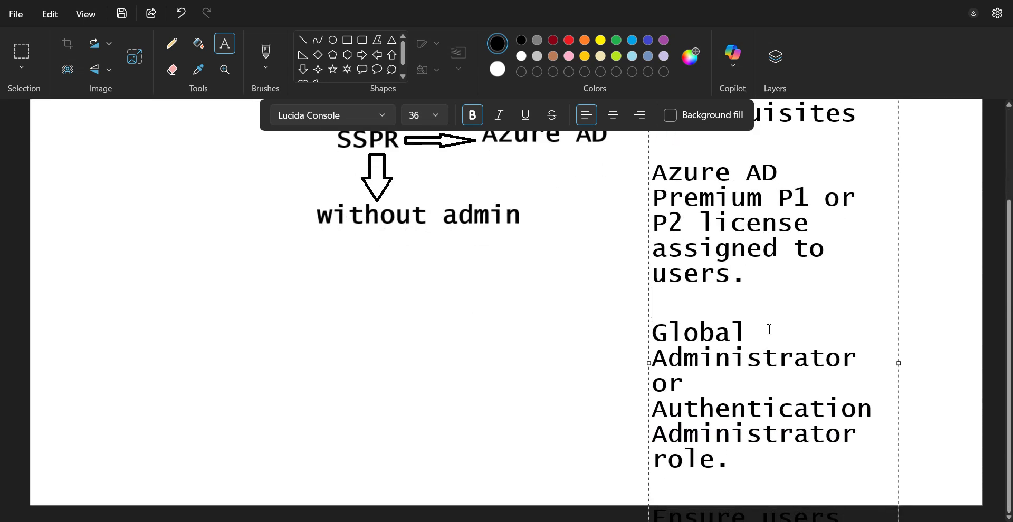
# Step: Select all the requirement text and try font size 22, then undo to keep size 36
pyautogui.moveTo(746, 461); pyautogui.dragTo(632, 165)
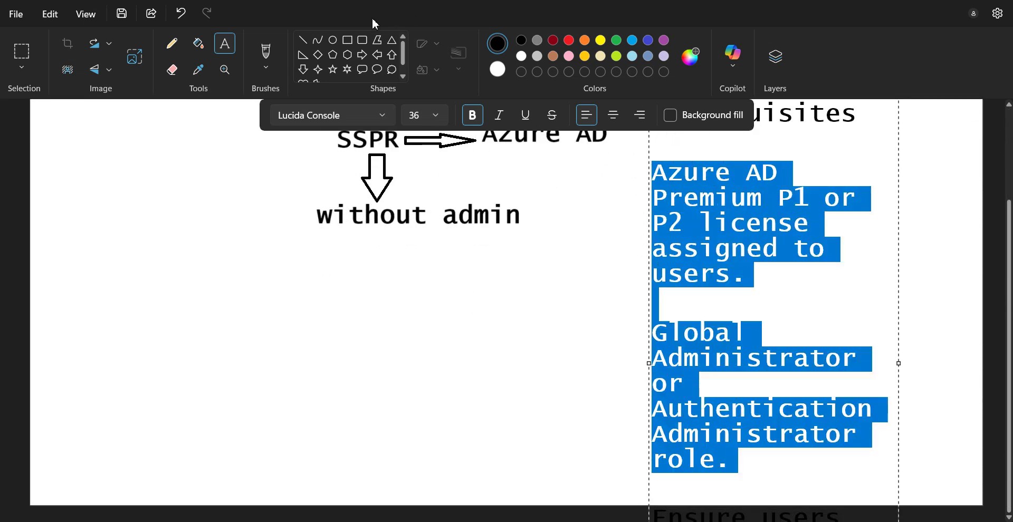
pyautogui.write('22')
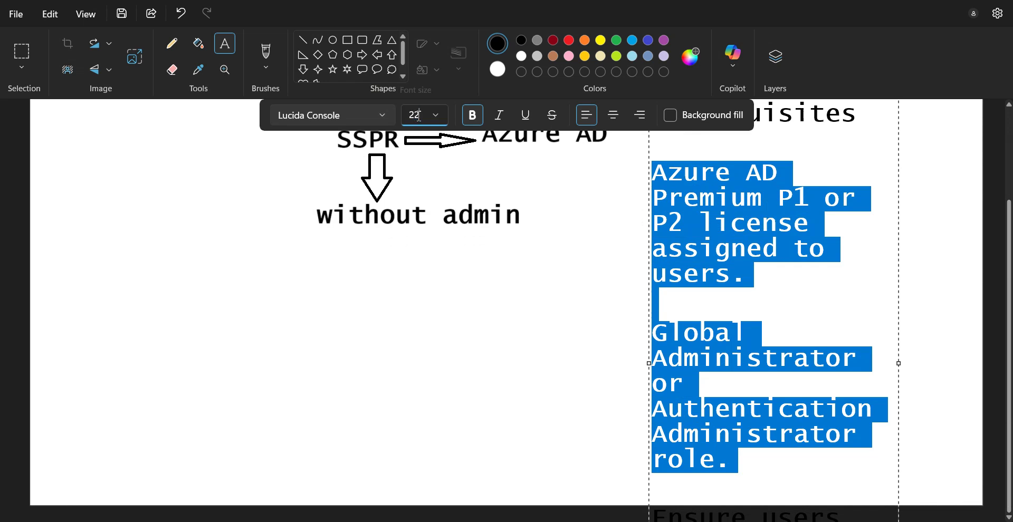
pyautogui.hotkey('ctrl', 'z')
pyautogui.click(730, 321)
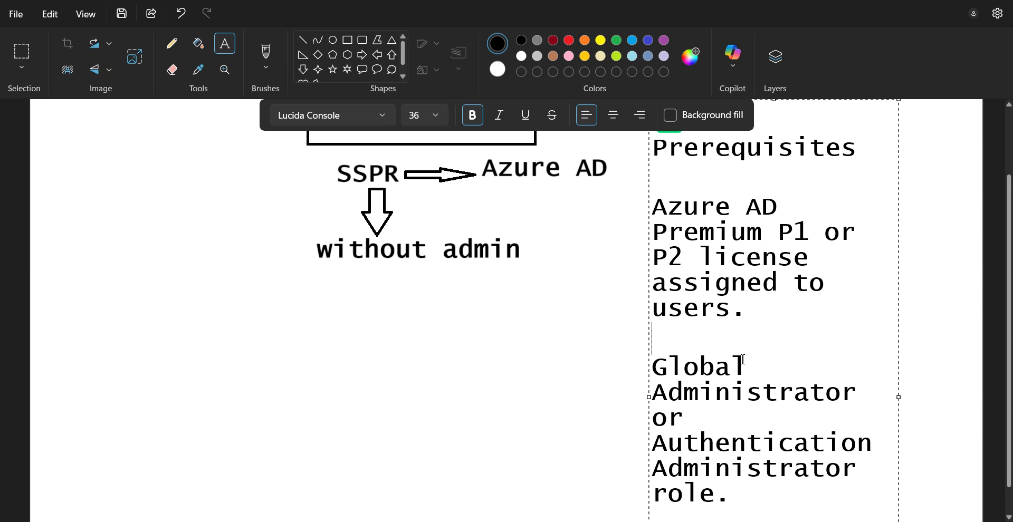
# Step: Check the Microsoft 365 Licenses page and highlight Azure AD Premium P1
pyautogui.click(777, 294)
pyautogui.moveTo(244, 507)
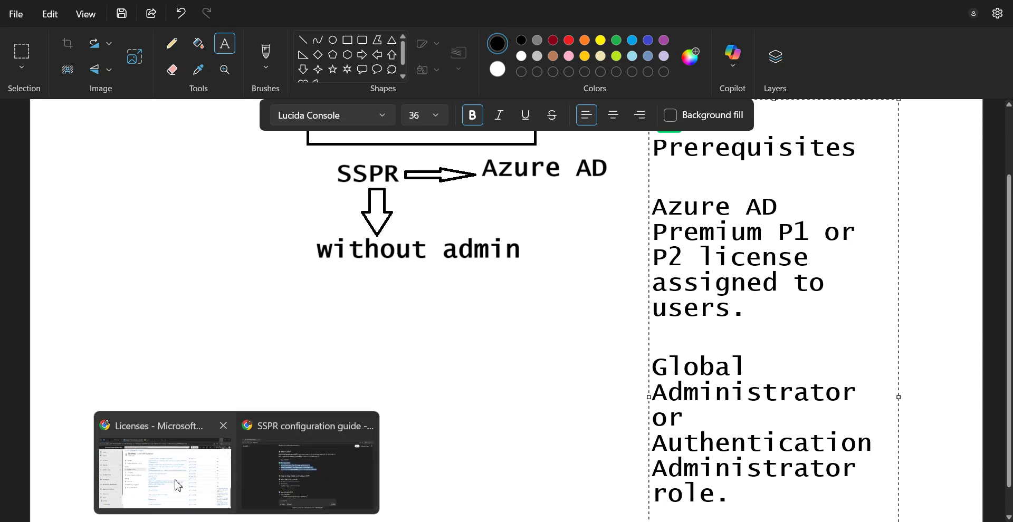
pyautogui.click(176, 481)
pyautogui.click(127, 7)
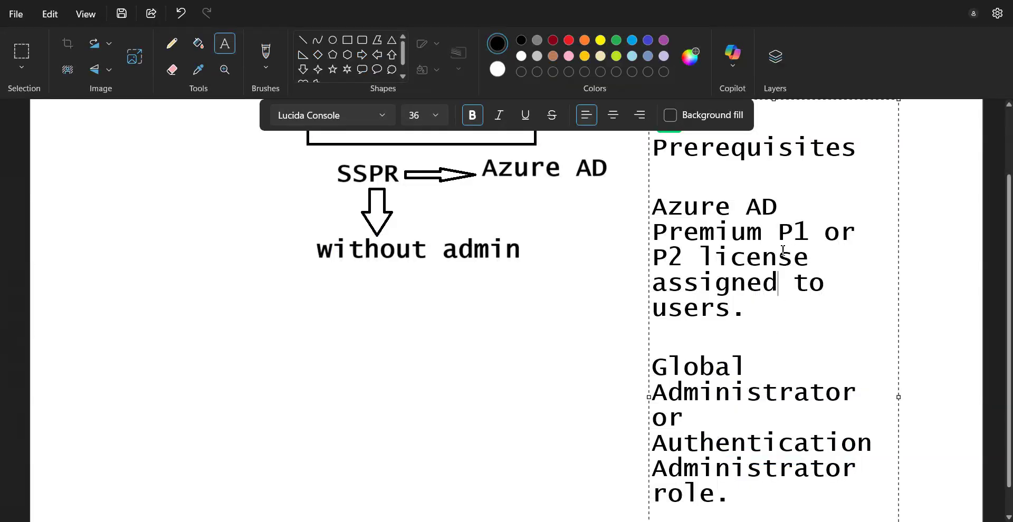
pyautogui.moveTo(811, 235); pyautogui.dragTo(657, 207)
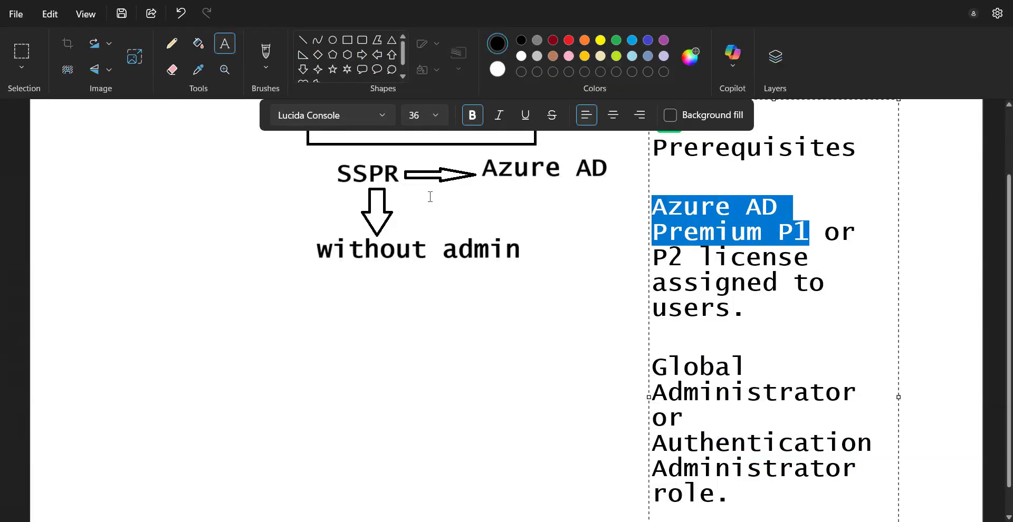
# Step: Commit the Prerequisites text to the canvas and discard a stray empty text box
pyautogui.click(394, 179)
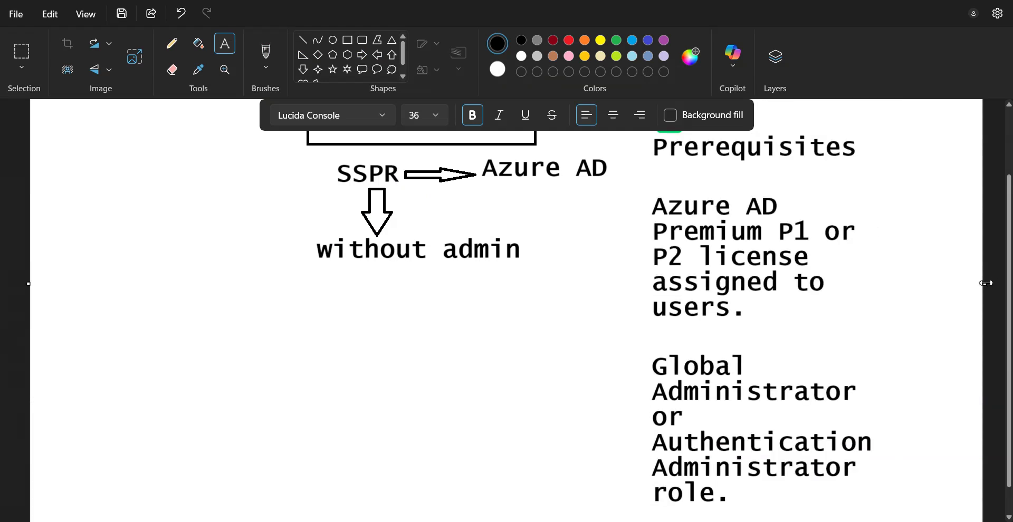
pyautogui.scroll(2, 852, 354)
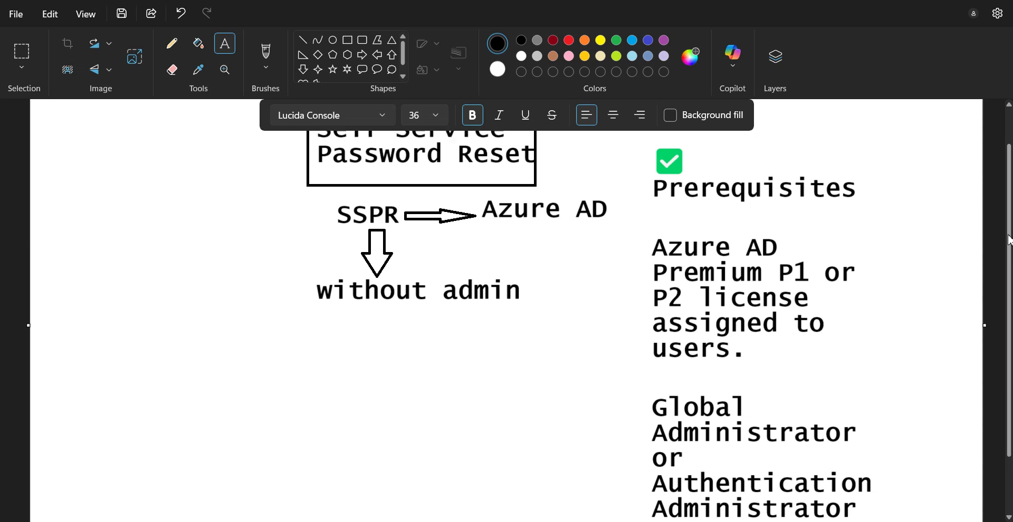
pyautogui.scroll(-2, 852, 354)
pyautogui.moveTo(859, 386); pyautogui.dragTo(684, 369)
pyautogui.click(810, 397)
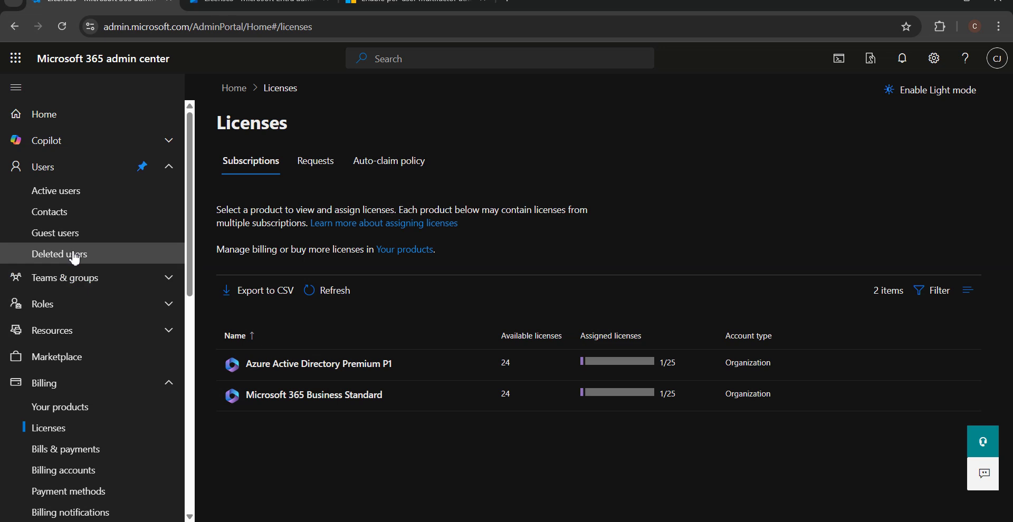
# Step: Open the admin user from Active users, review its Global Administrator role and groups, and return to Paint
pyautogui.click(64, 197)
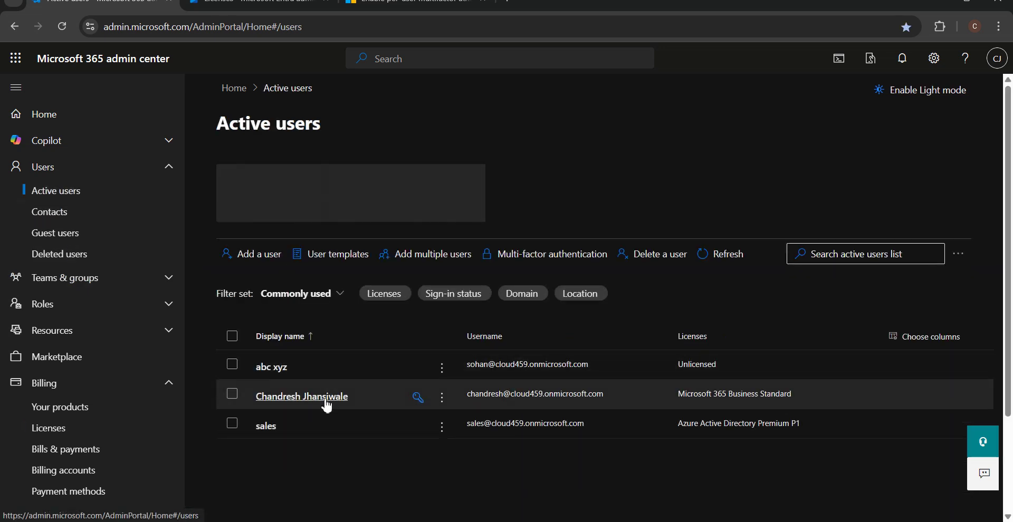
pyautogui.click(326, 399)
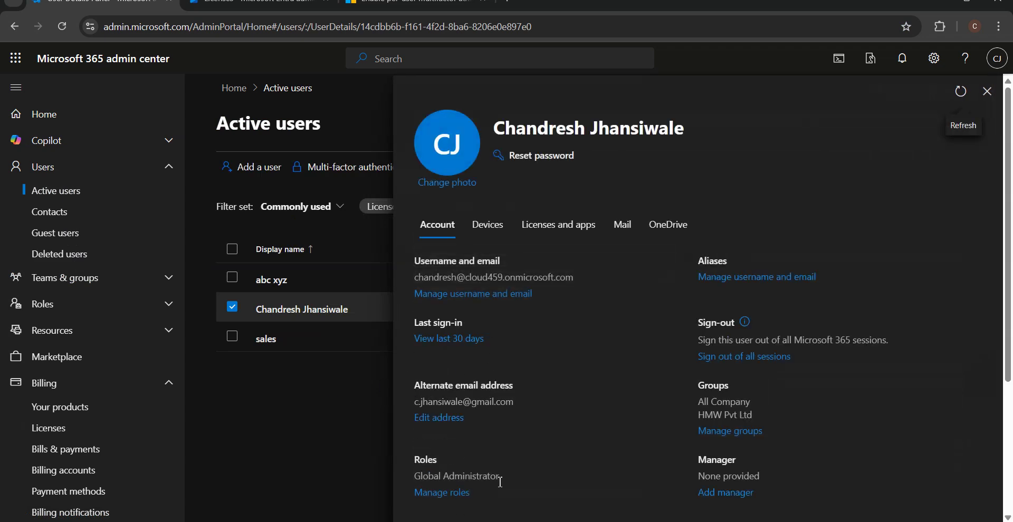
pyautogui.moveTo(500, 481); pyautogui.dragTo(409, 474)
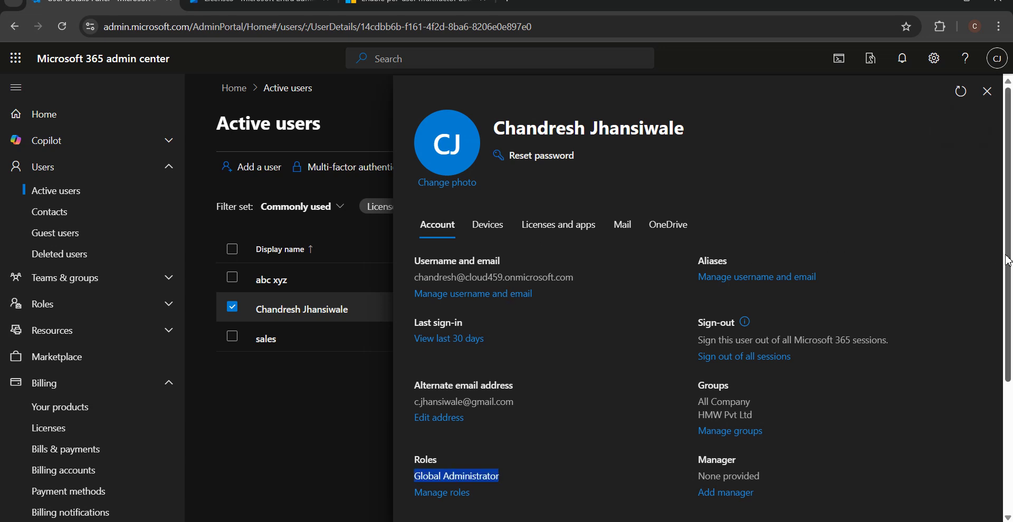
pyautogui.scroll(-4, 1005, 261)
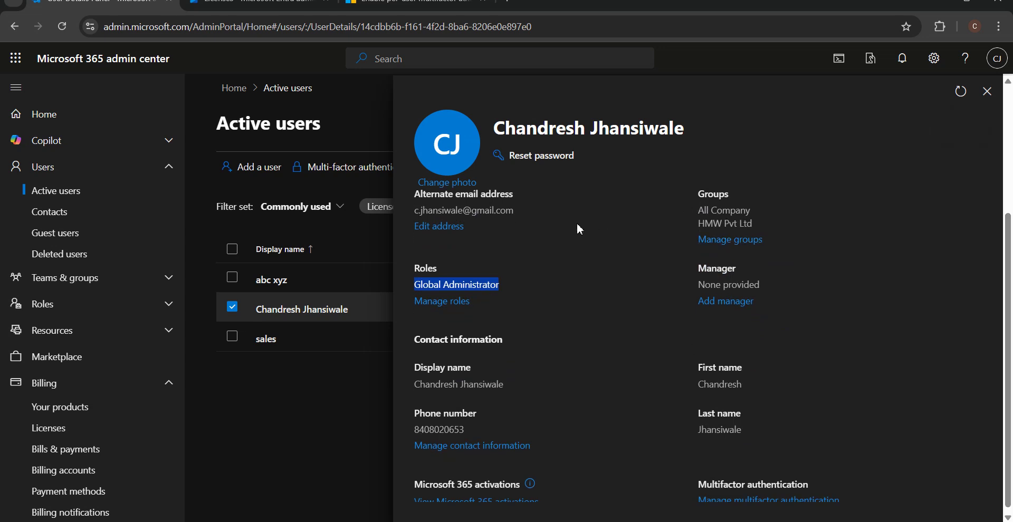
pyautogui.moveTo(697, 210); pyautogui.dragTo(764, 219)
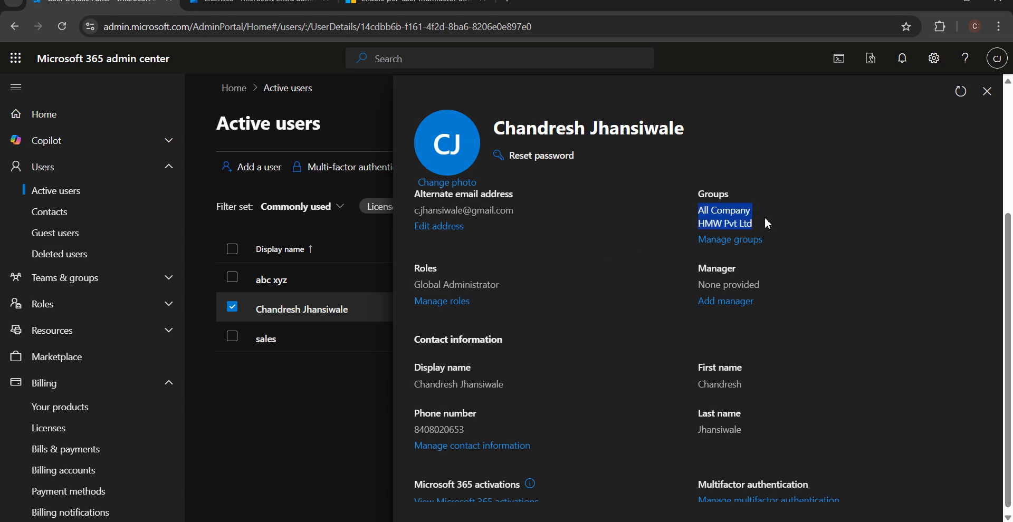
pyautogui.click(664, 263)
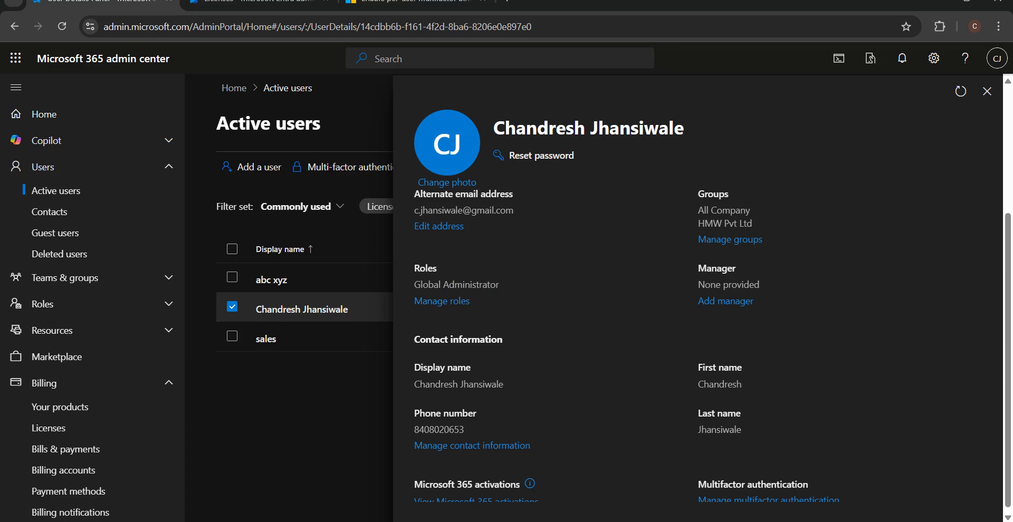
pyautogui.hotkey('alt', 'Tab')
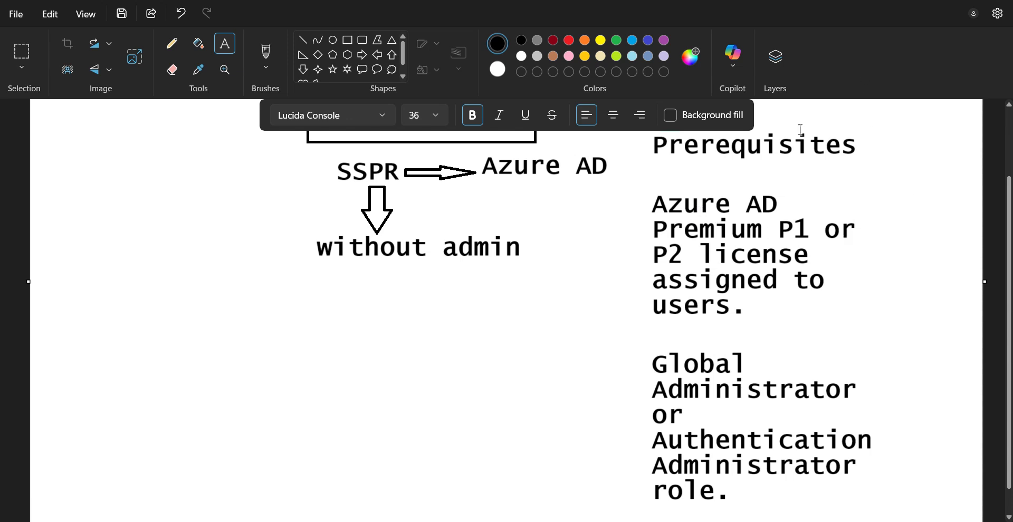
# Step: Discard a stray text box, then type 'User Entradmin center' in a new text box at the canvas's left
pyautogui.click(894, 452)
pyautogui.click(809, 521)
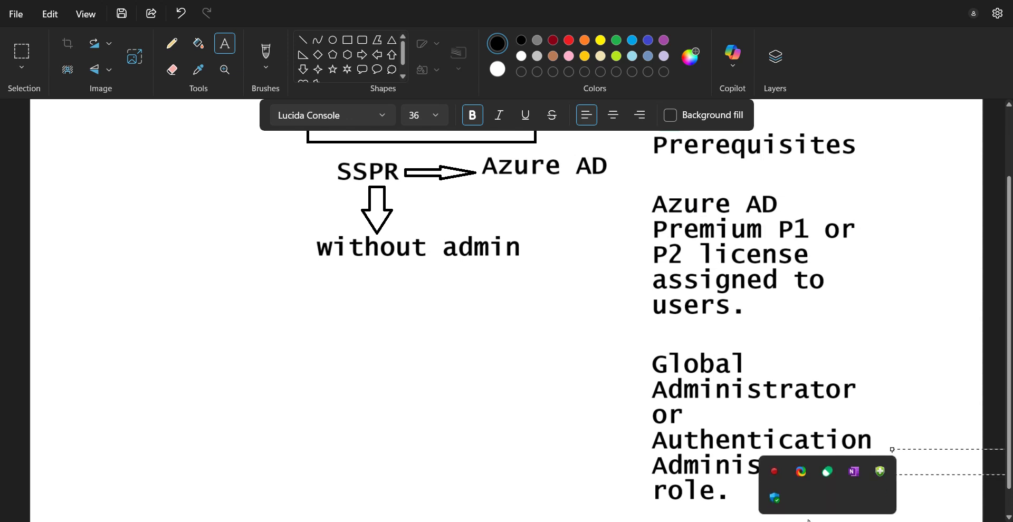
pyautogui.click(414, 323)
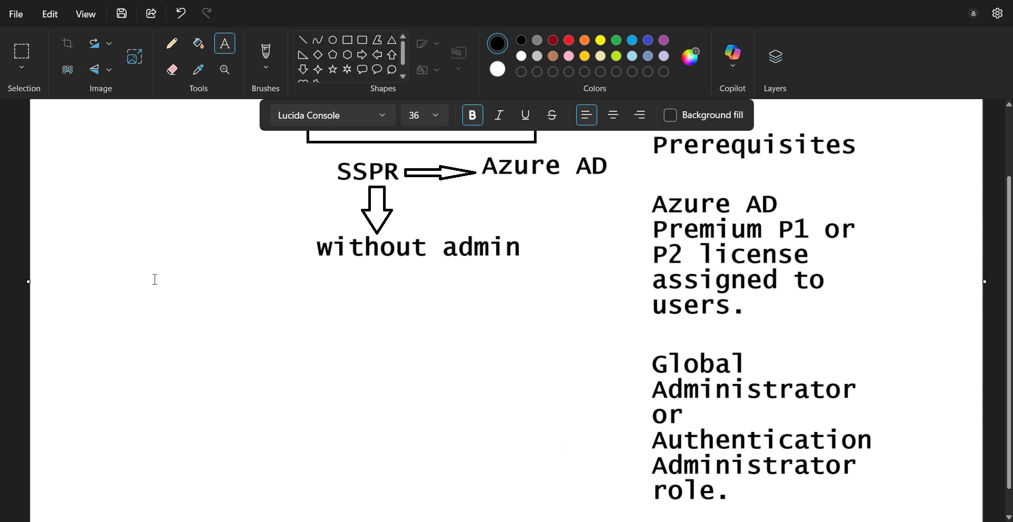
pyautogui.moveTo(68, 140); pyautogui.dragTo(302, 344)
pyautogui.write('User ')
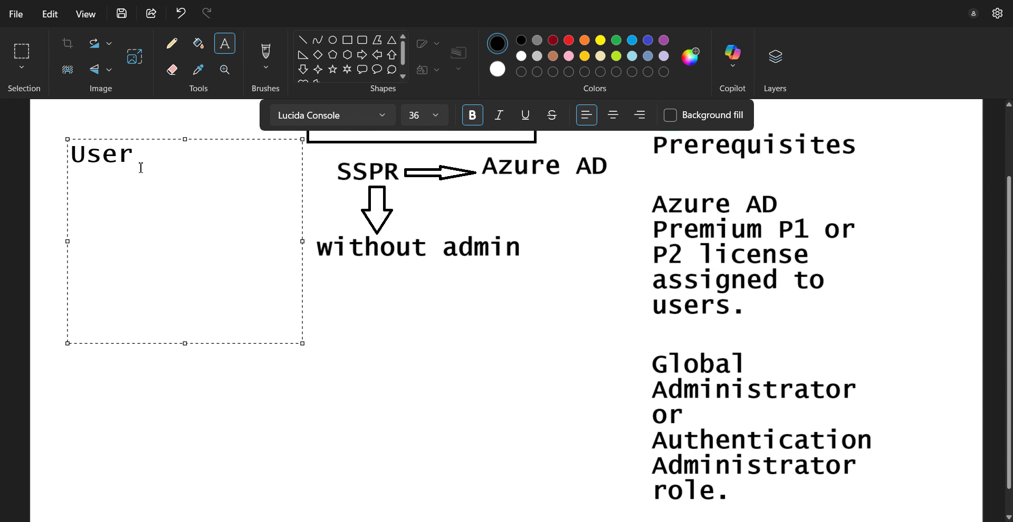
pyautogui.write('Entradm')
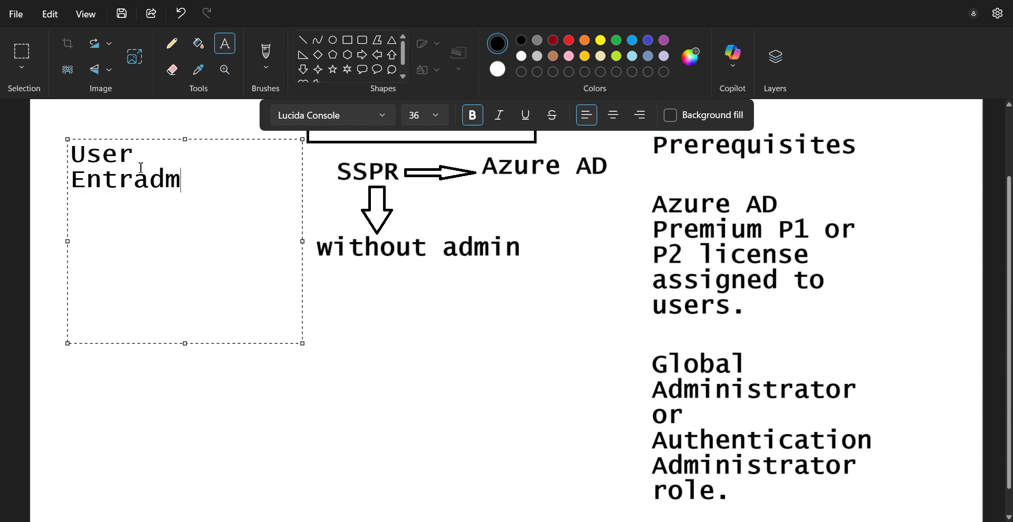
pyautogui.write('in center')
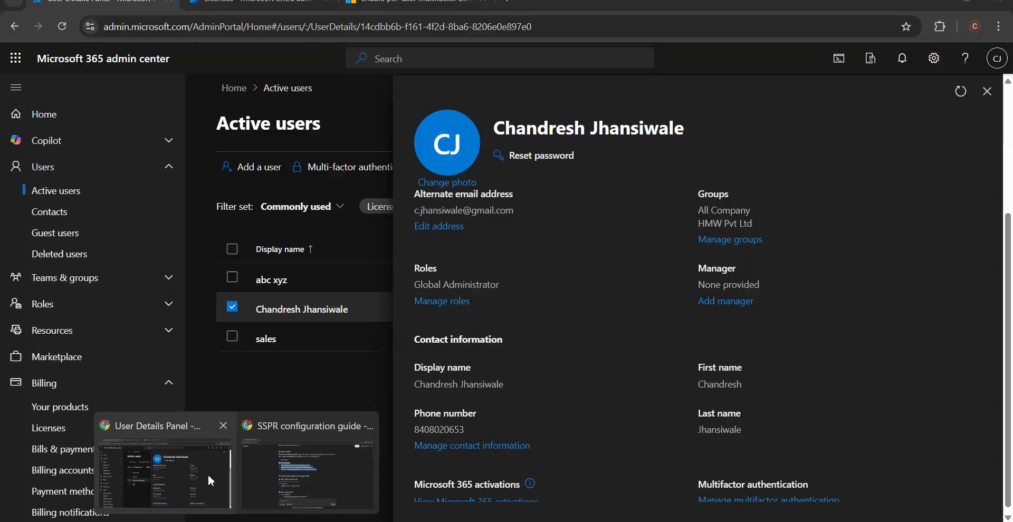
# Step: Close the extra Entra licenses tab and collapse the Billing navigation section
pyautogui.click(207, 474)
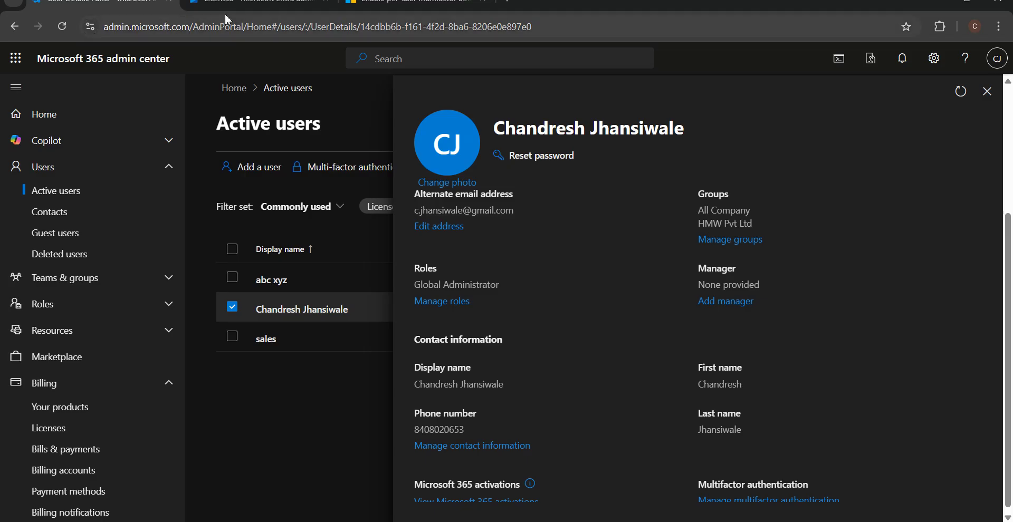
pyautogui.click(226, 8)
pyautogui.click(127, 7)
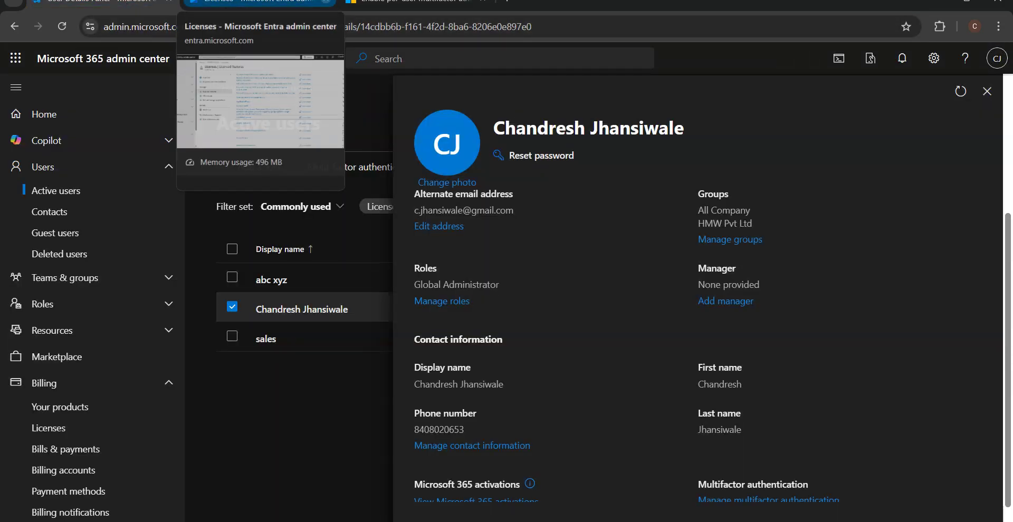
pyautogui.click(326, 1)
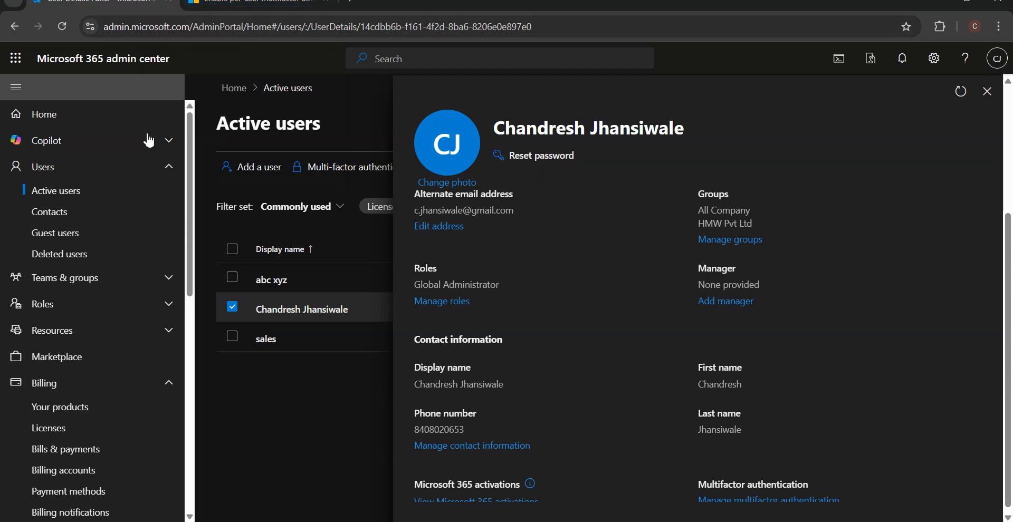
pyautogui.moveTo(190, 281); pyautogui.dragTo(190, 332)
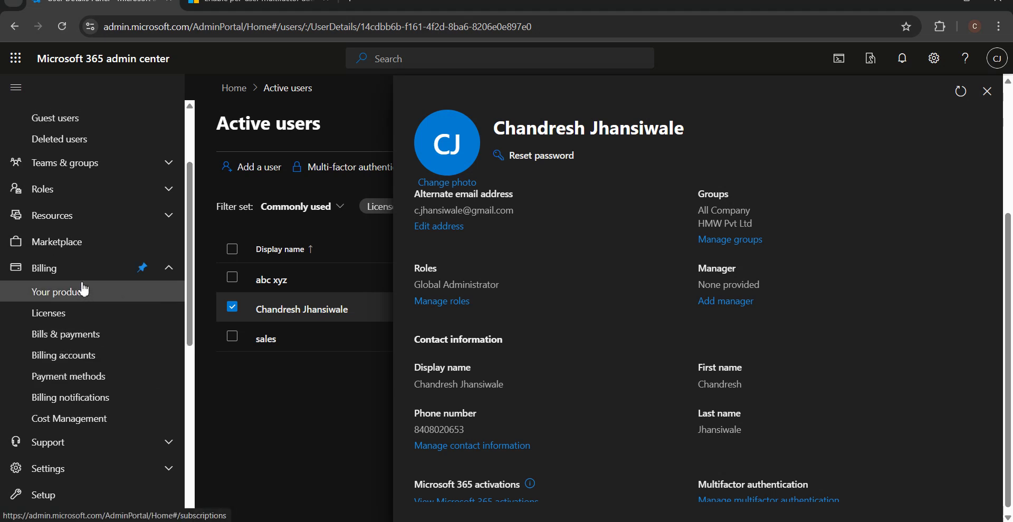
pyautogui.click(129, 268)
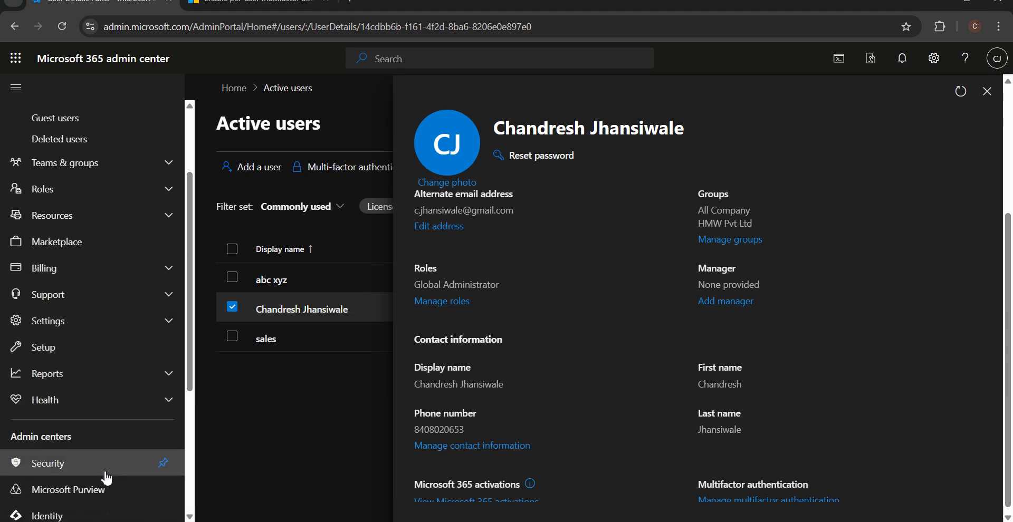
# Step: Close the user details panel and open the Identity admin center from Admin centers
pyautogui.doubleClick(136, 31)
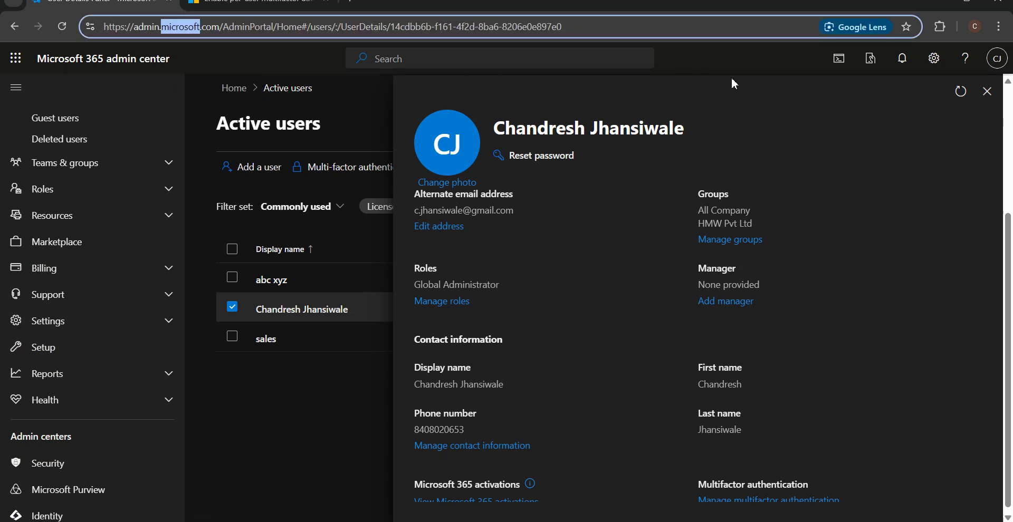
pyautogui.click(823, 91)
pyautogui.click(987, 92)
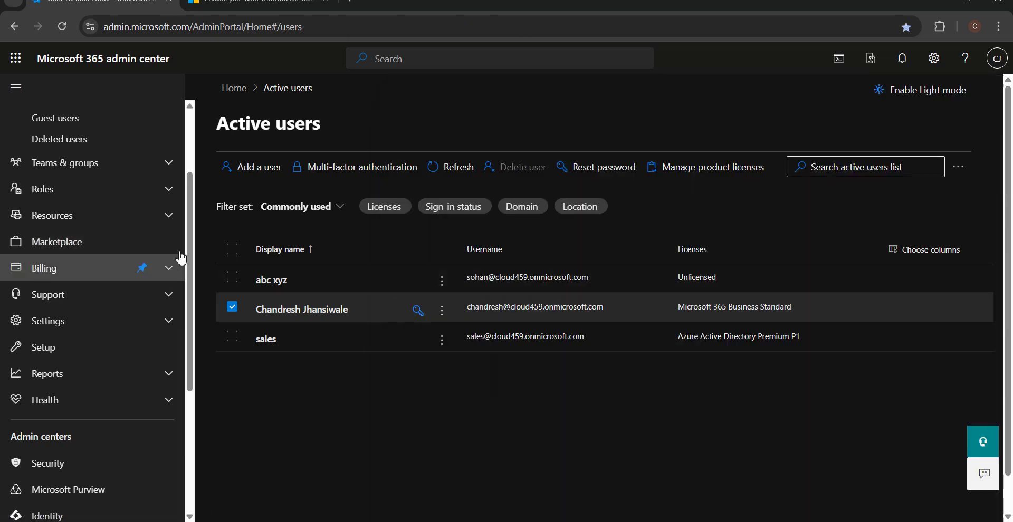
pyautogui.moveTo(188, 239); pyautogui.dragTo(189, 358)
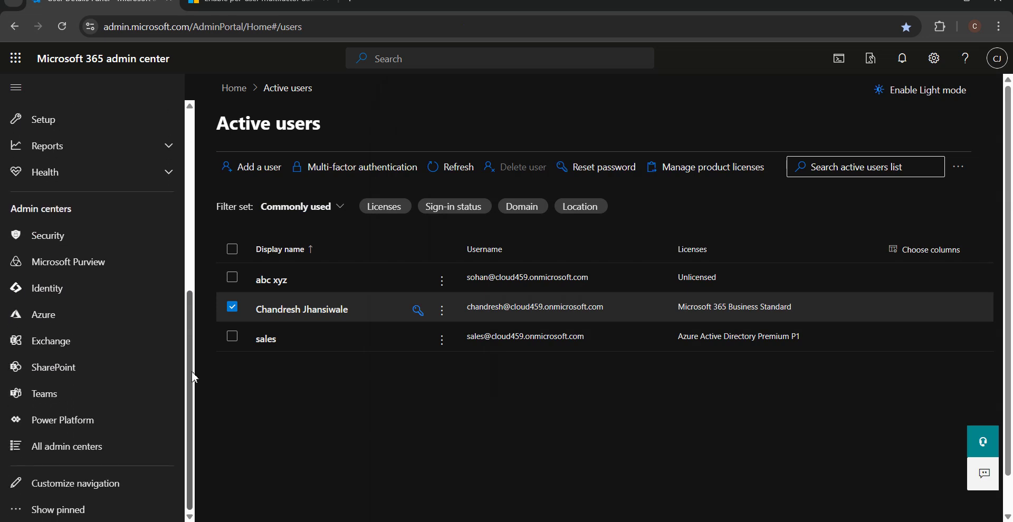
pyautogui.click(72, 294)
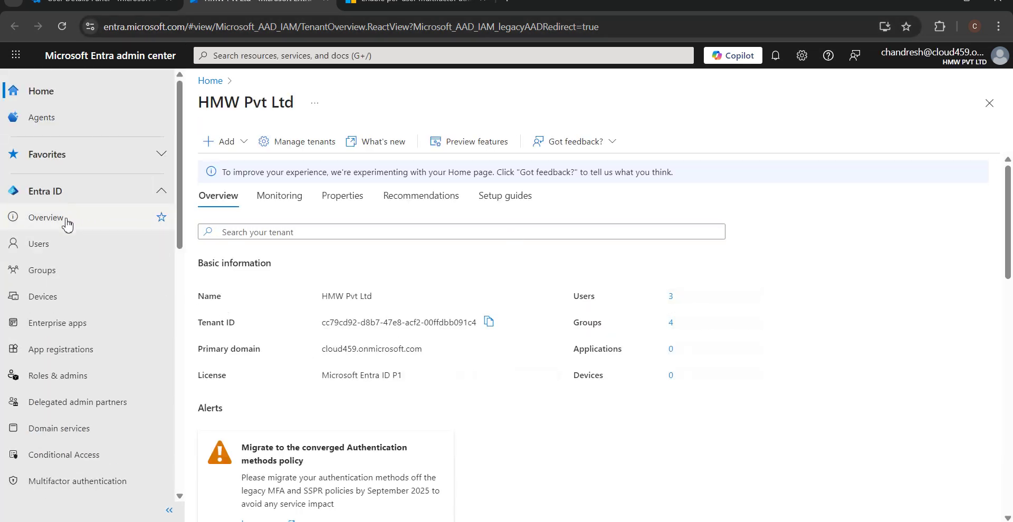
# Step: Start creating a new internal user and enter the test user's principal name
pyautogui.click(64, 249)
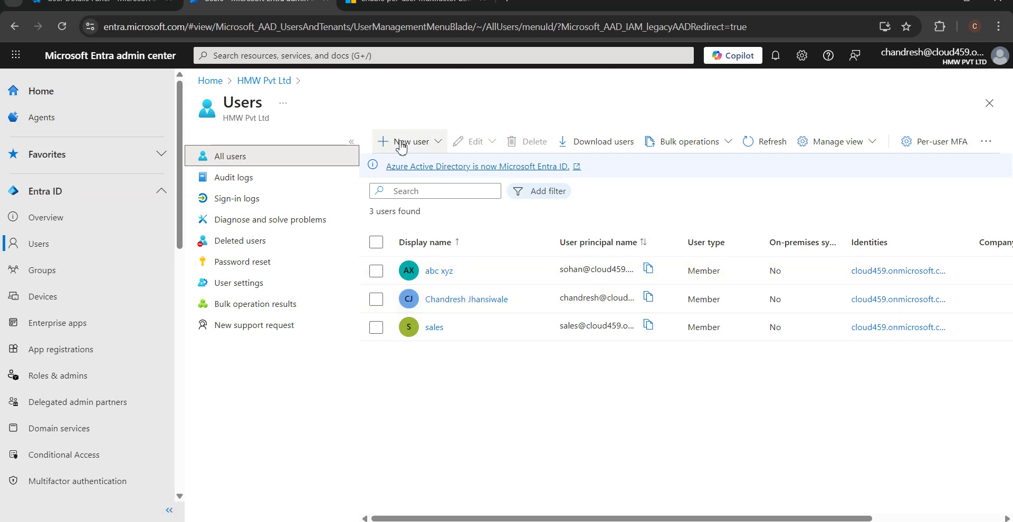
pyautogui.click(401, 148)
pyautogui.click(419, 179)
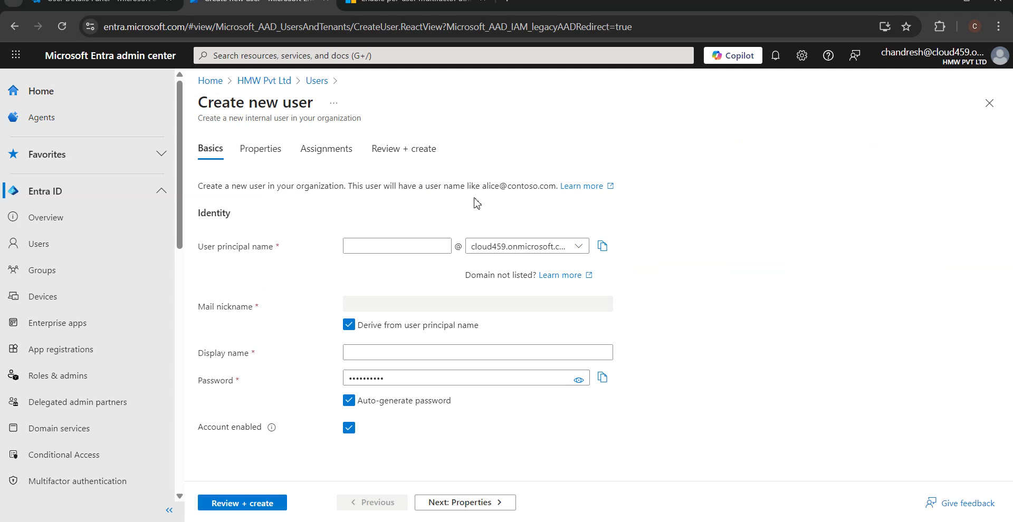
pyautogui.click(378, 244)
pyautogui.write('ramesh')
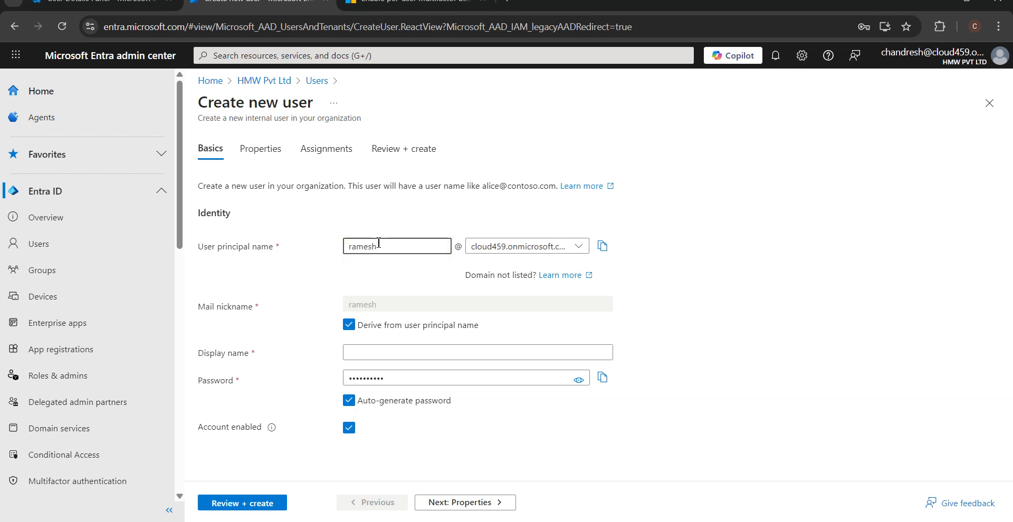
pyautogui.click(383, 354)
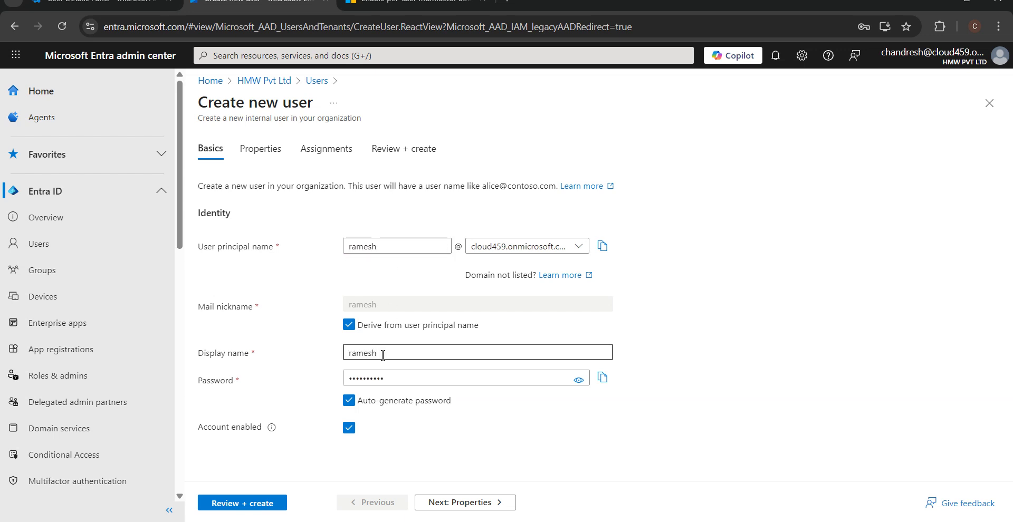
pyautogui.click(427, 251)
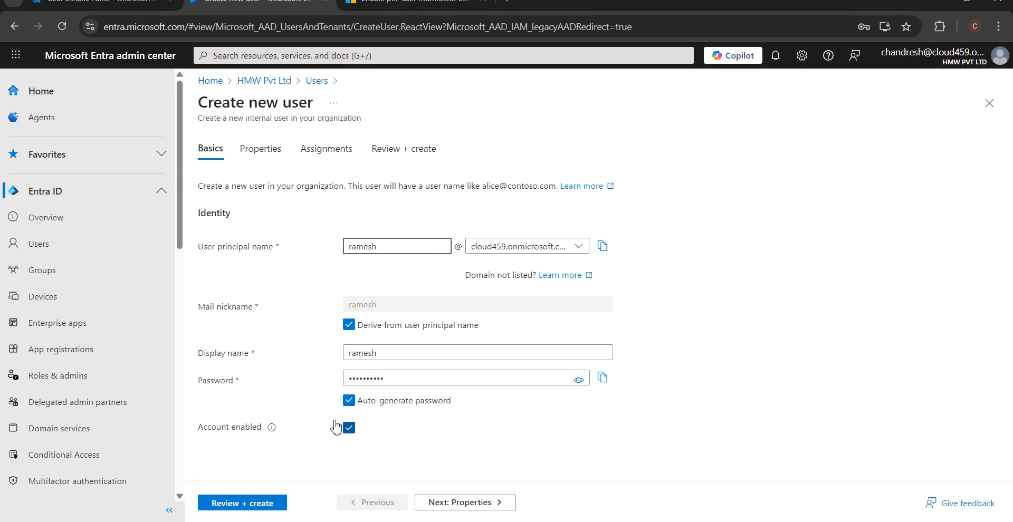
# Step: Turn off auto-generated password and enter a manual password for the new user
pyautogui.click(365, 396)
pyautogui.click(387, 378)
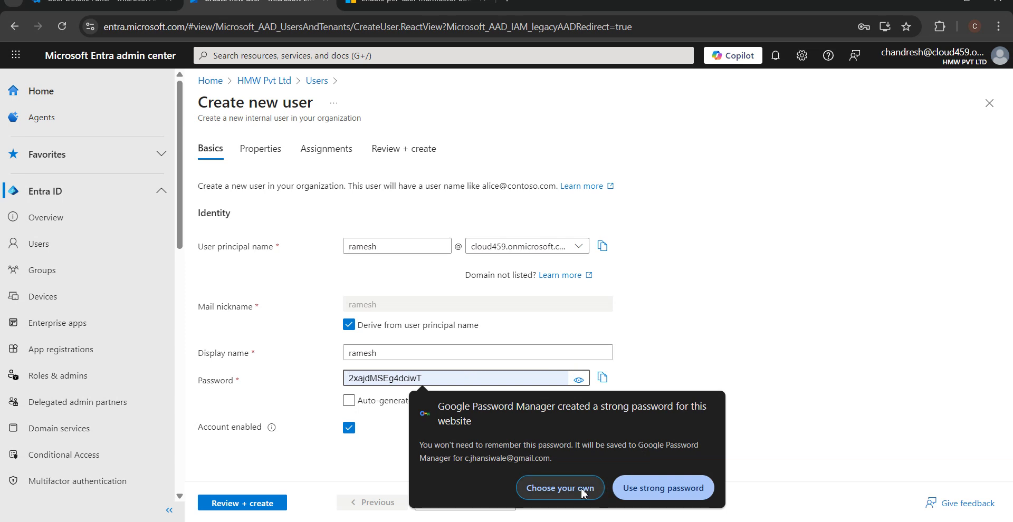
pyautogui.click(662, 489)
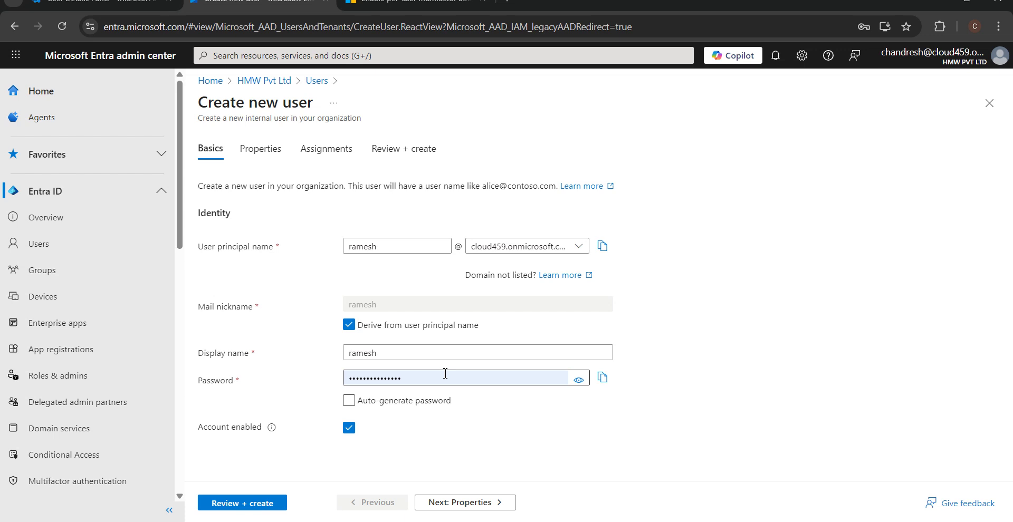
pyautogui.click(348, 401)
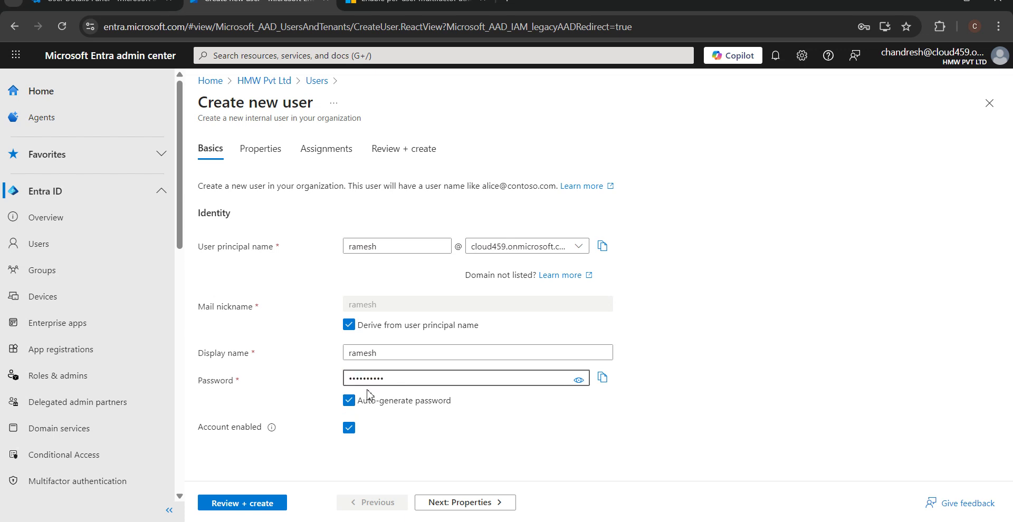
pyautogui.click(349, 400)
pyautogui.click(403, 379)
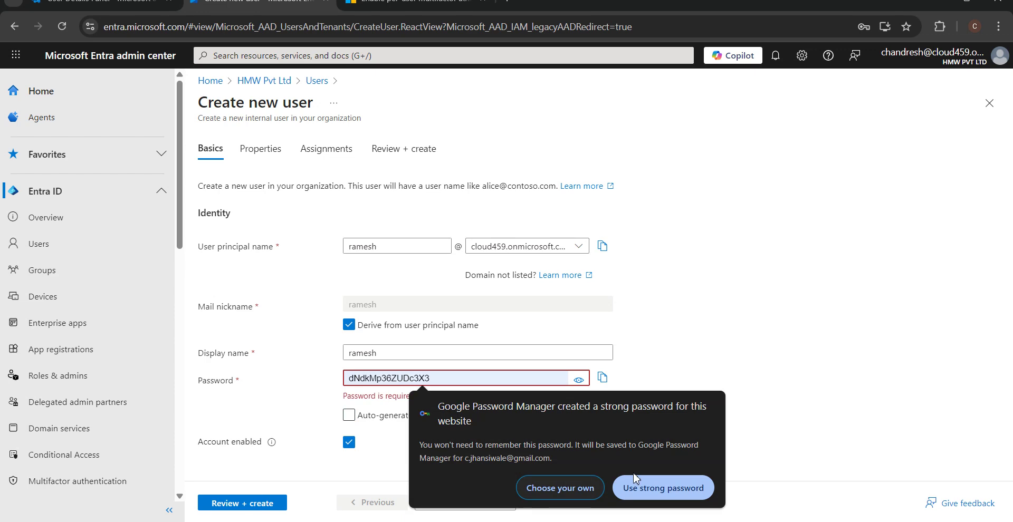
pyautogui.click(791, 442)
pyautogui.click(498, 377)
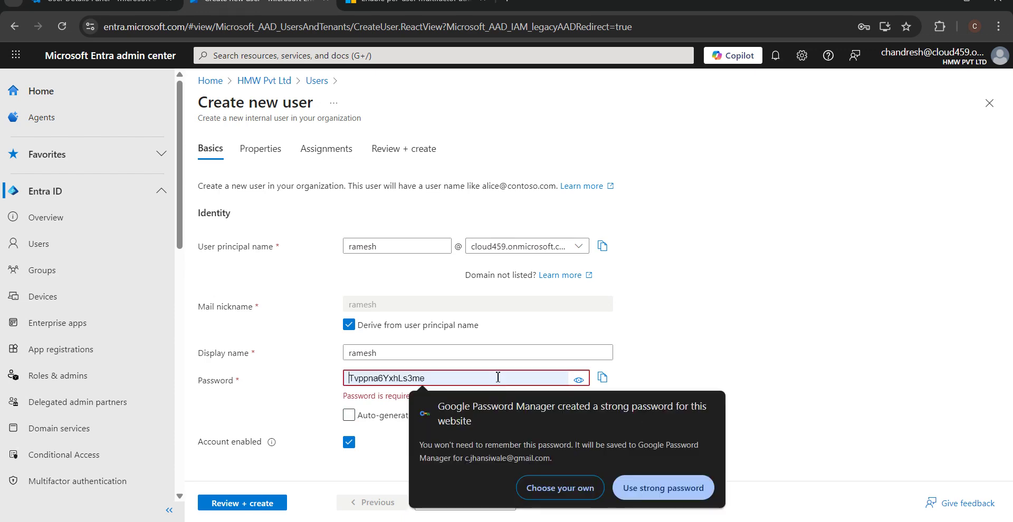
pyautogui.write('Pa')
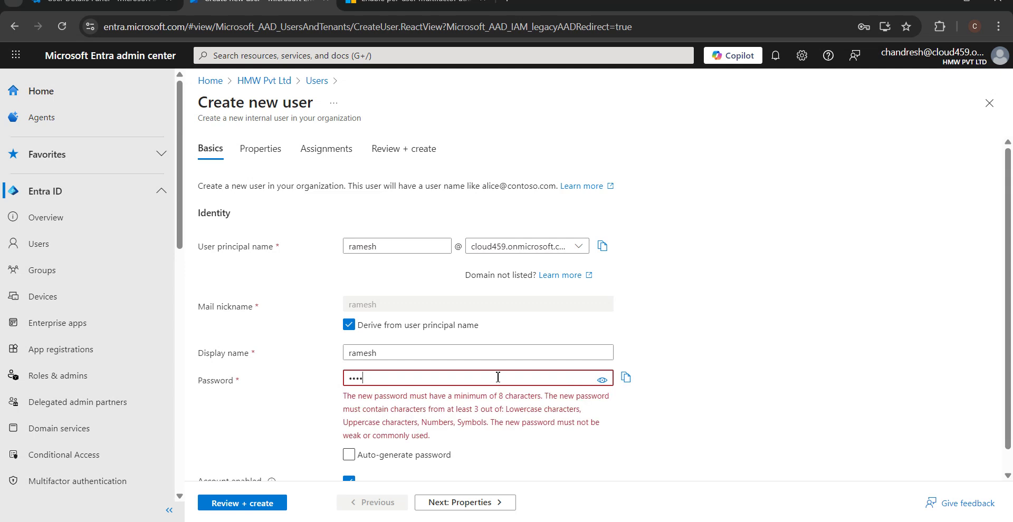
pyautogui.write('rd@1')
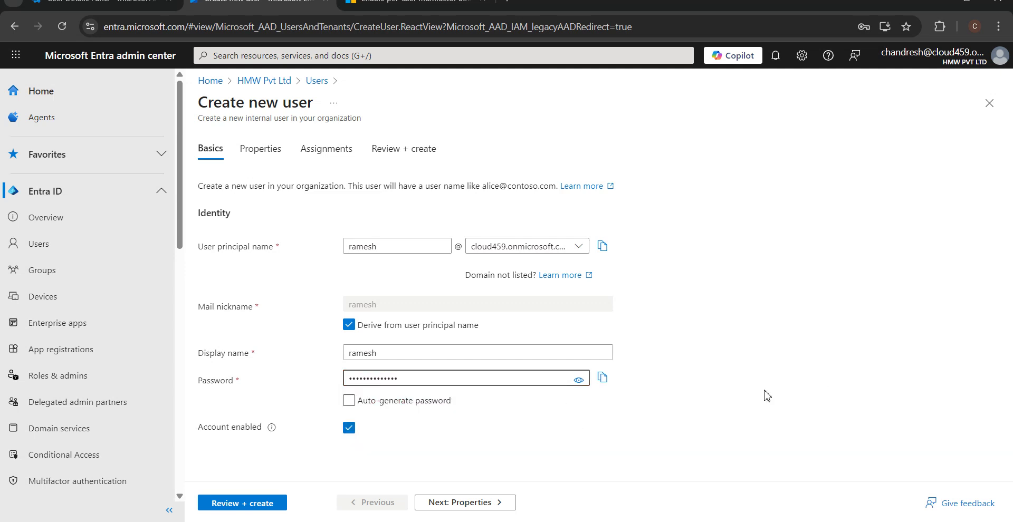
# Step: Advance through Properties and Assignments to Review + create and attempt to create the user
pyautogui.click(427, 507)
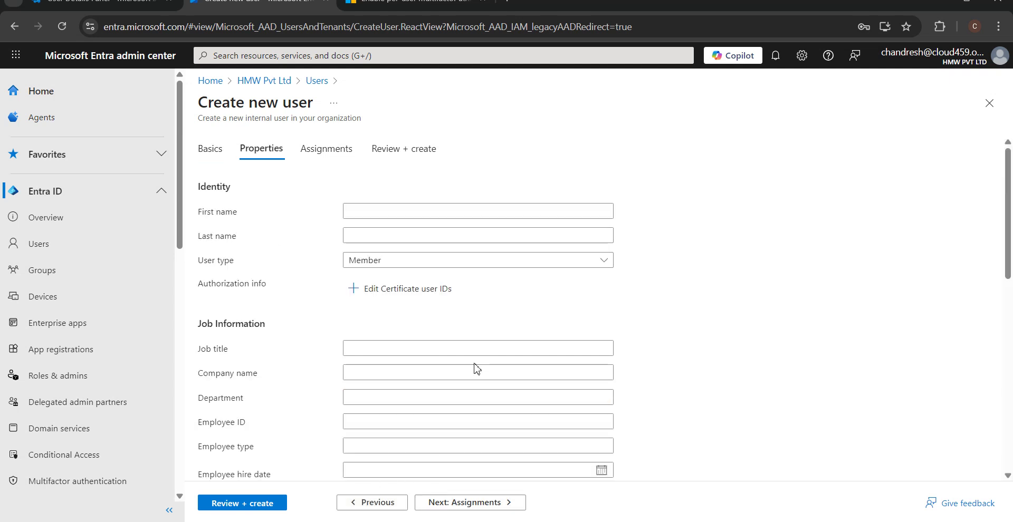
pyautogui.scroll(-5, 457, 317)
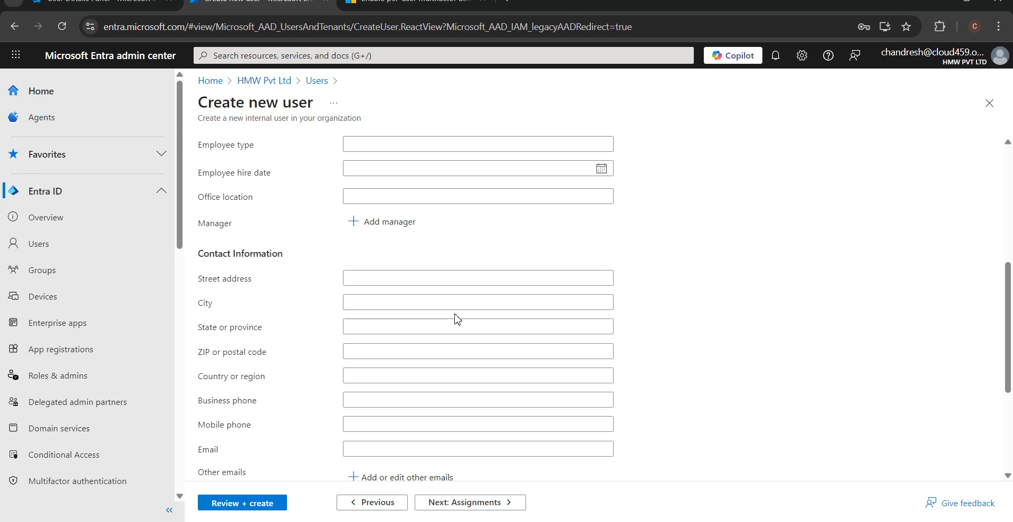
pyautogui.scroll(-4, 454, 319)
pyautogui.click(463, 502)
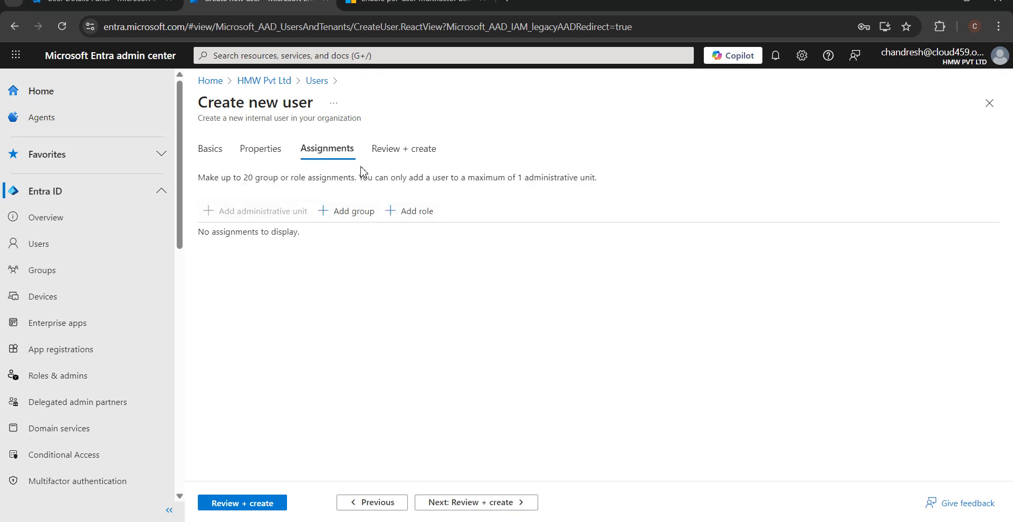
pyautogui.click(458, 504)
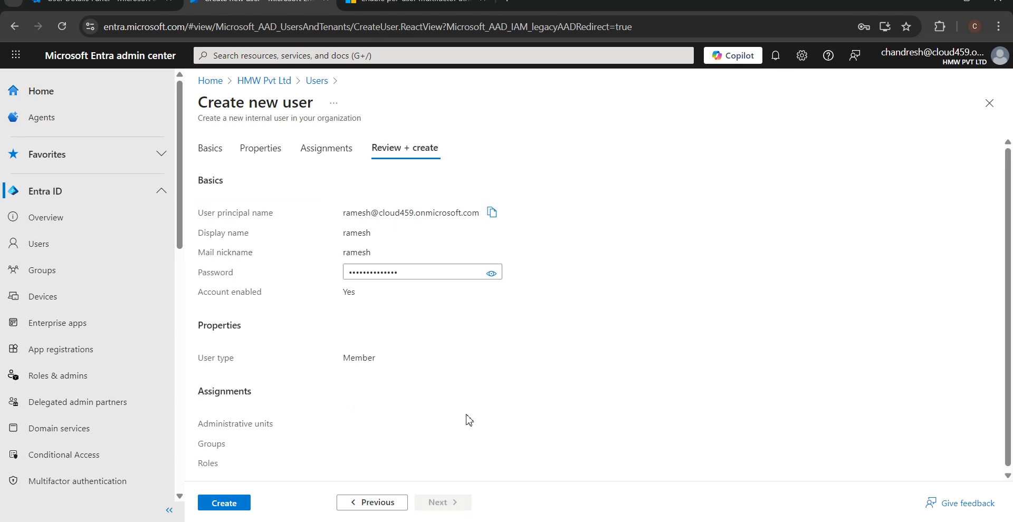
pyautogui.click(238, 504)
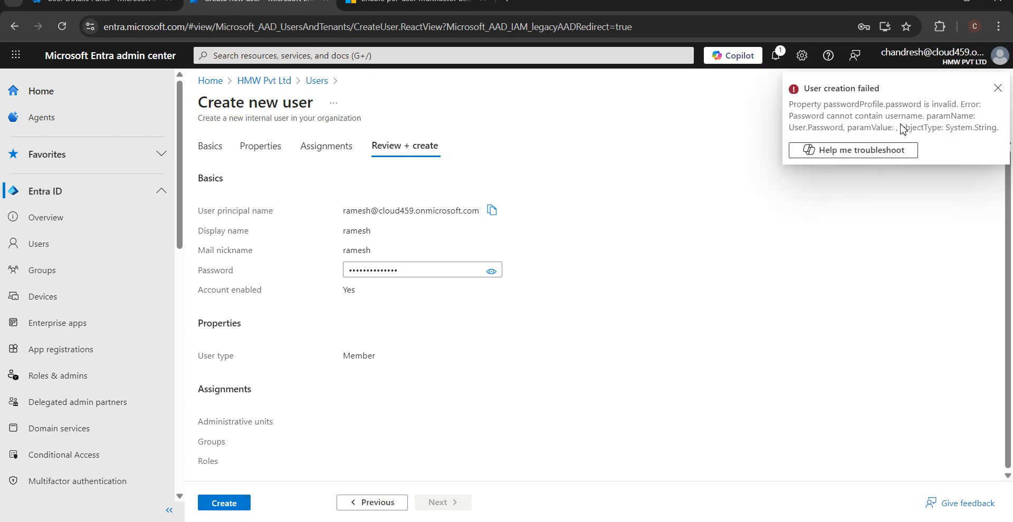
# Step: Dismiss the creation-failed notice and go back through the wizard to the Basics step
pyautogui.click(997, 87)
pyautogui.moveTo(442, 271); pyautogui.dragTo(333, 273)
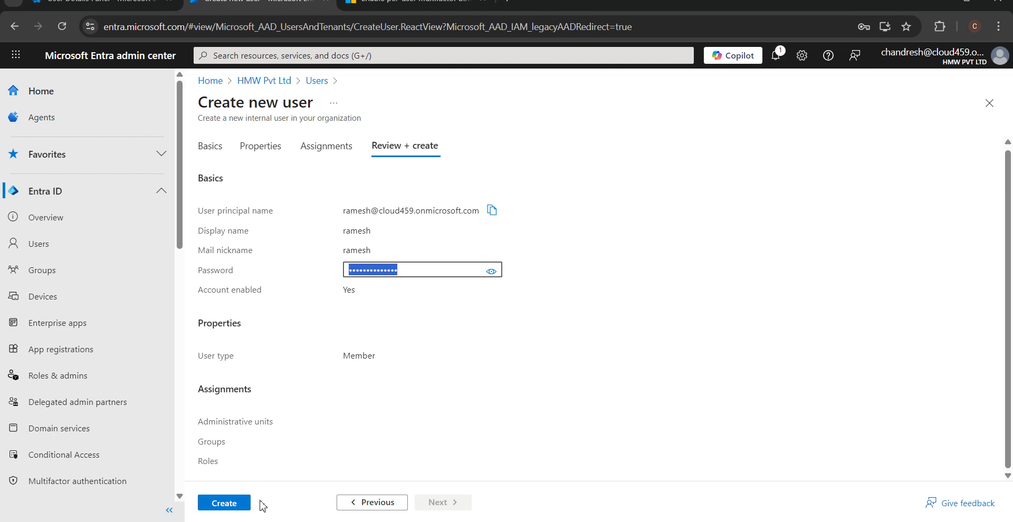
pyautogui.click(340, 505)
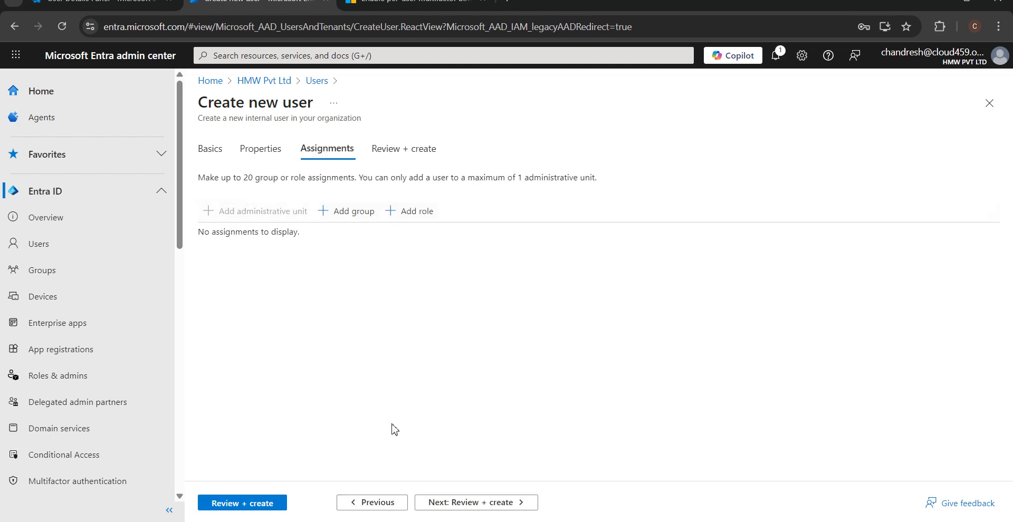
pyautogui.click(385, 502)
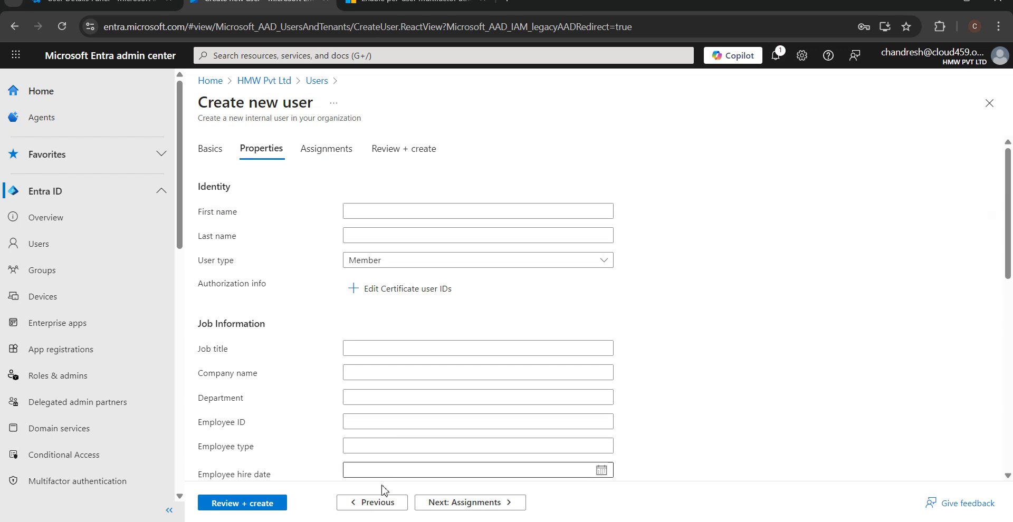
pyautogui.click(376, 510)
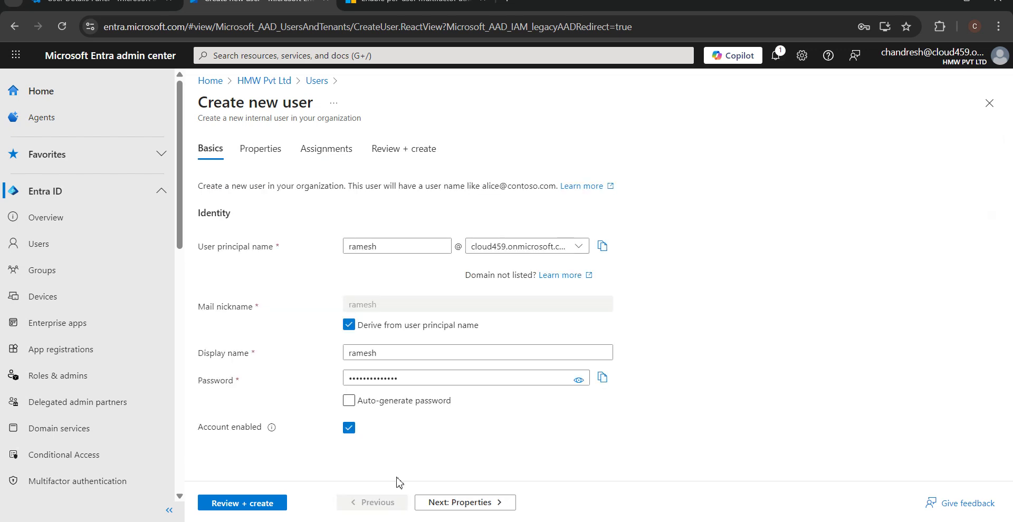
# Step: Replace the rejected password with a policy-compliant one and return to Review + create
pyautogui.click(424, 379)
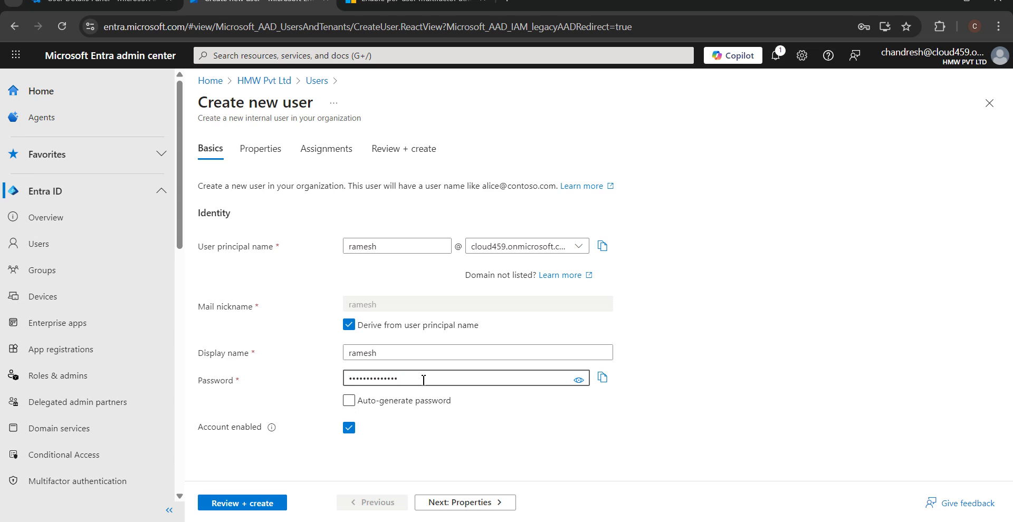
pyautogui.hotkey('shift', 'Left')
pyautogui.hotkey('shift', 'Left')
pyautogui.hotkey('shift', 'Left')
pyautogui.hotkey('shift', 'Left')
pyautogui.hotkey('shift', 'Left')
pyautogui.hotkey('shift', 'Left')
pyautogui.hotkey('shift', 'Left')
pyautogui.hotkey('shift', 'Left')
pyautogui.hotkey('shift', 'Left')
pyautogui.hotkey('shift', 'Left')
pyautogui.hotkey('shift', 'Left')
pyautogui.hotkey('shift', 'Left')
pyautogui.hotkey('shift', 'Left')
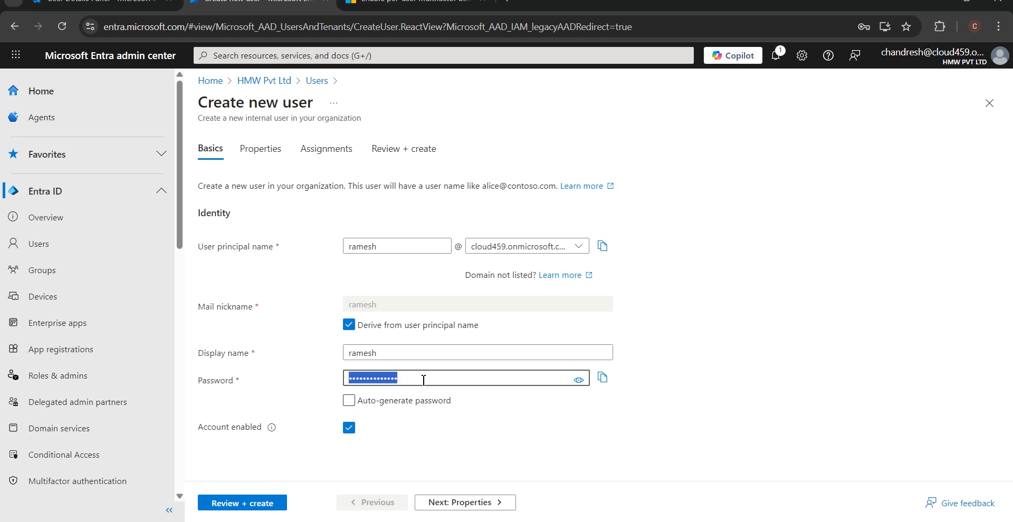
pyautogui.write('•••••')
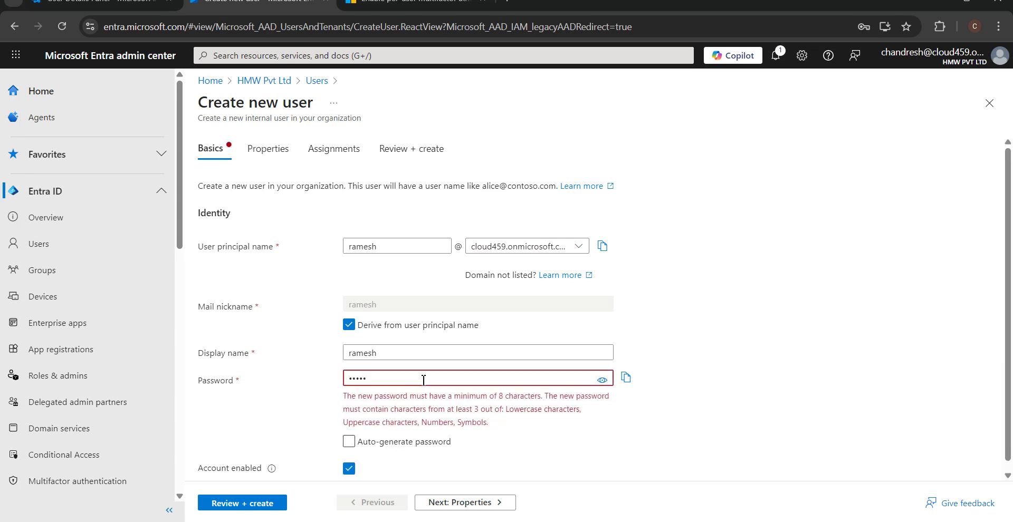
pyautogui.write('••••')
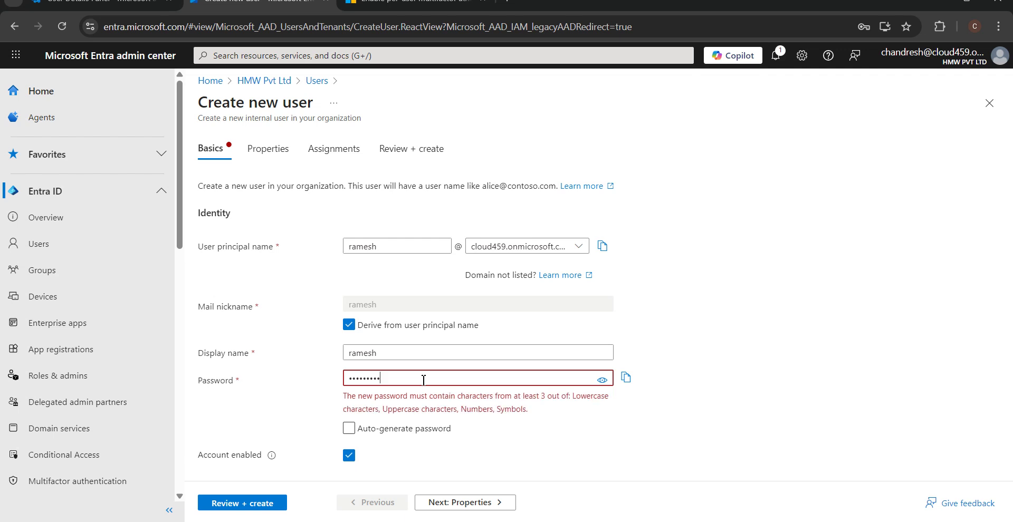
pyautogui.hotkey('ctrl', 'a')
pyautogui.write('••••••')
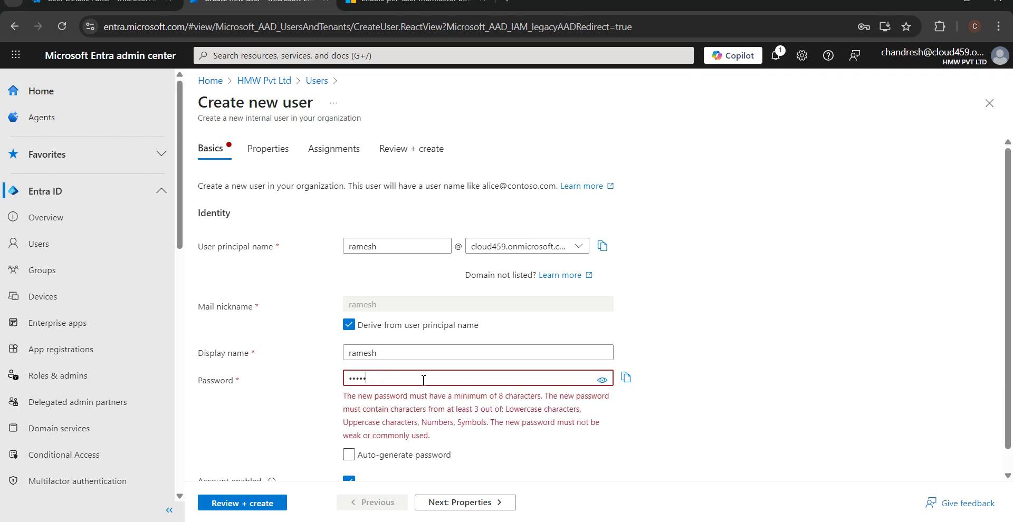
pyautogui.write('•')
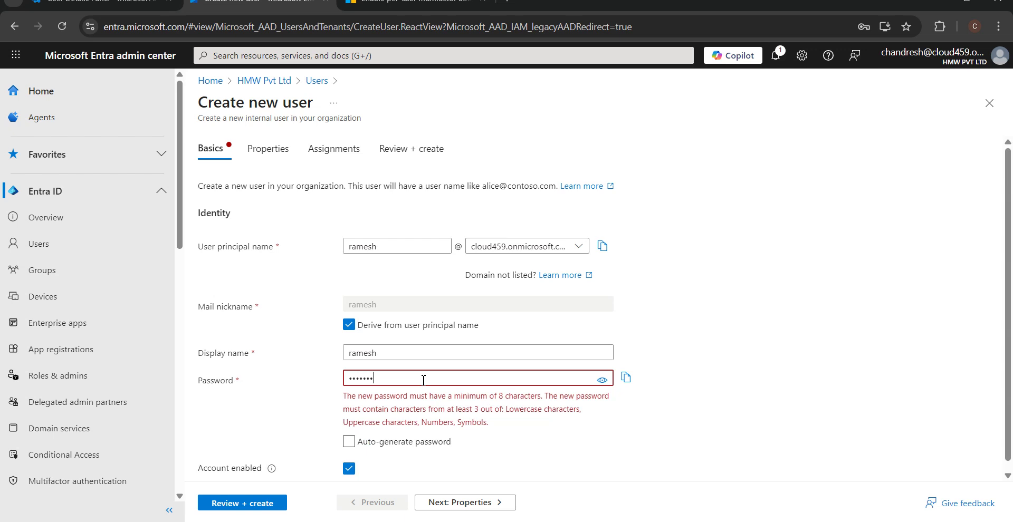
pyautogui.write('••••')
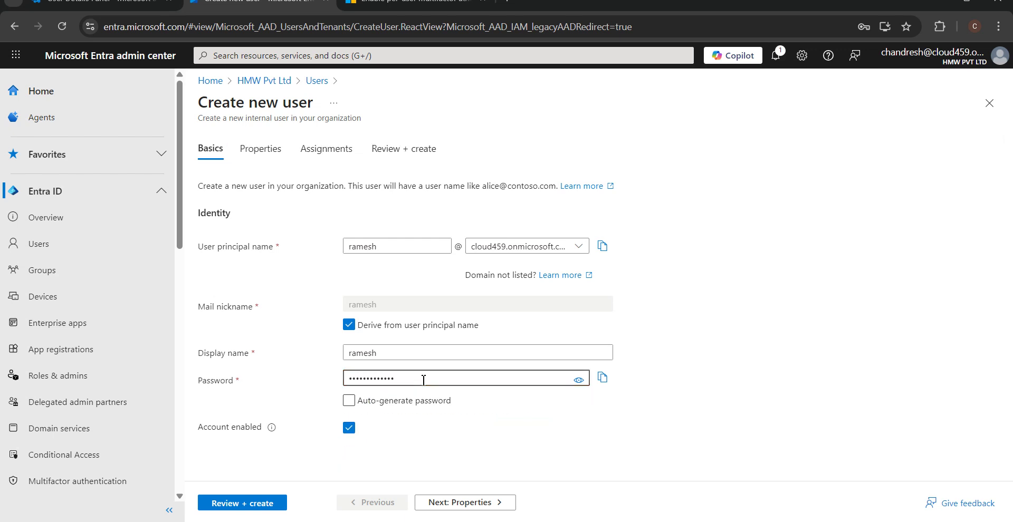
pyautogui.click(258, 505)
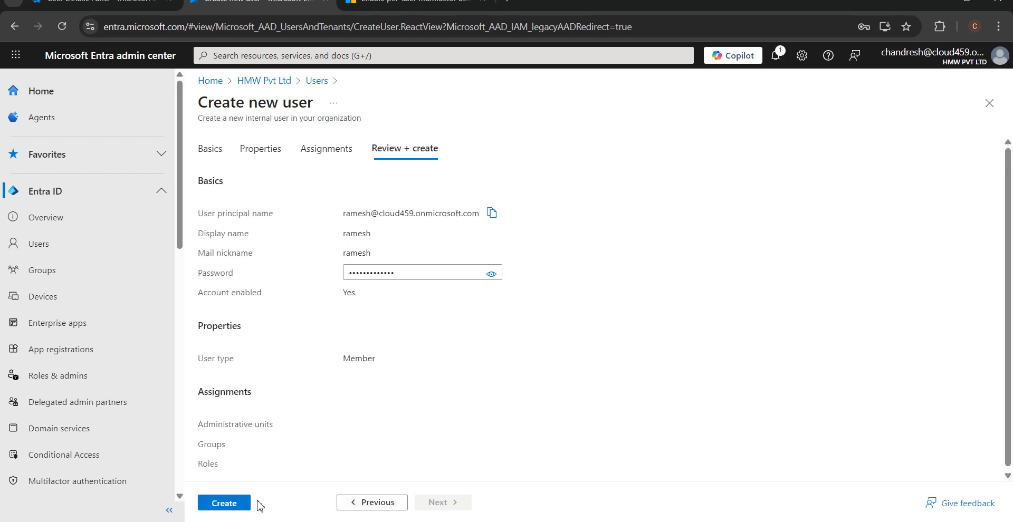
# Step: Create the test user and reload the Users list, which now shows 4 users
pyautogui.click(225, 504)
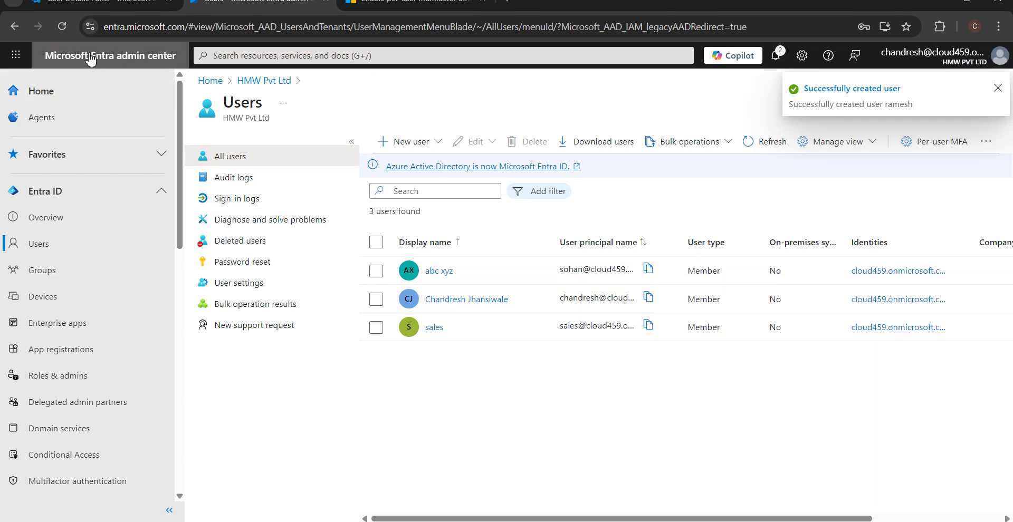
pyautogui.click(63, 31)
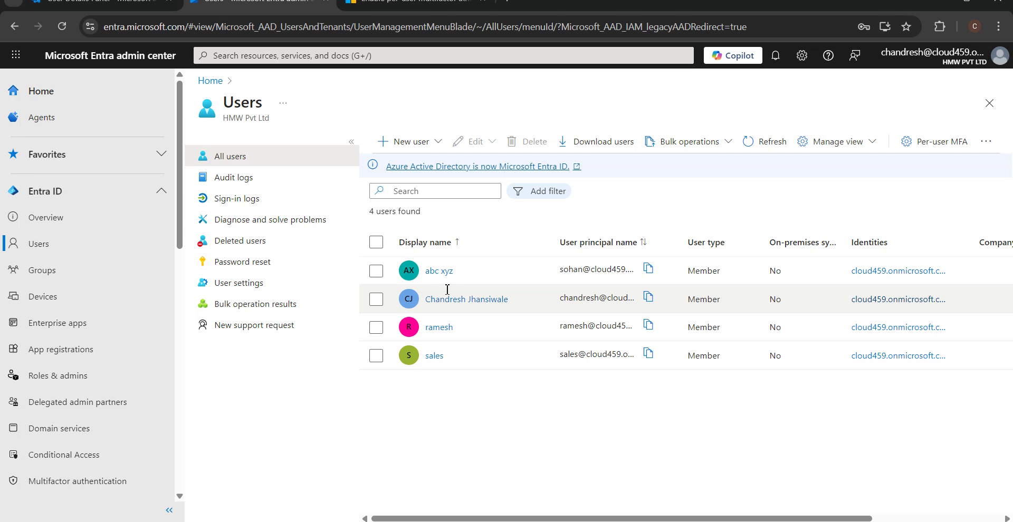
pyautogui.click(116, 2)
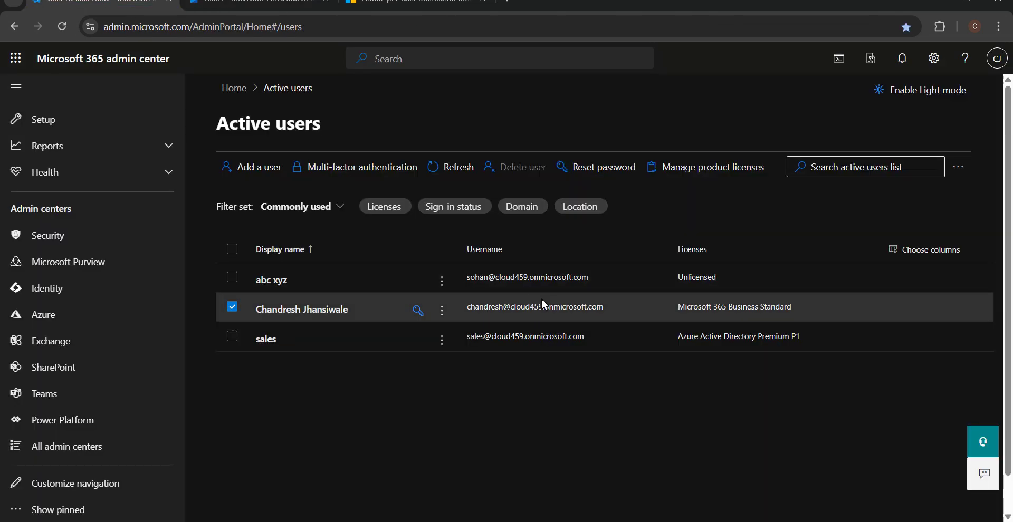
pyautogui.click(678, 340)
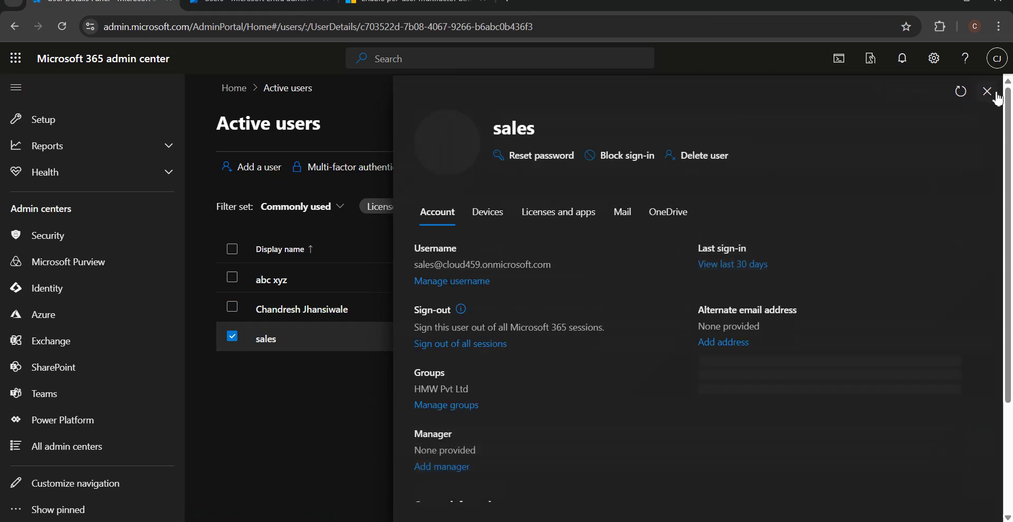
pyautogui.click(996, 92)
pyautogui.click(260, 2)
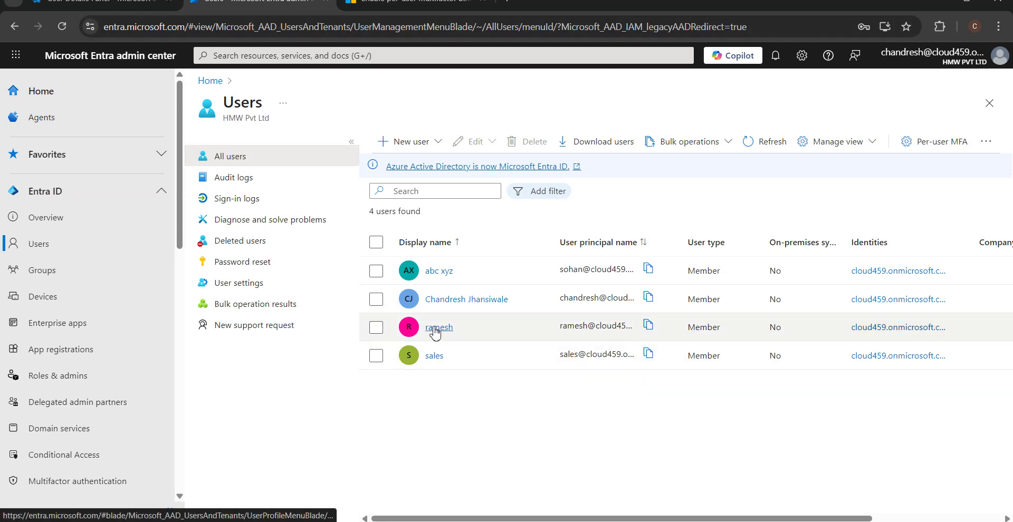
# Step: Open the test user's profile and its Licenses page, which shows no license assignments
pyautogui.click(376, 328)
pyautogui.click(430, 329)
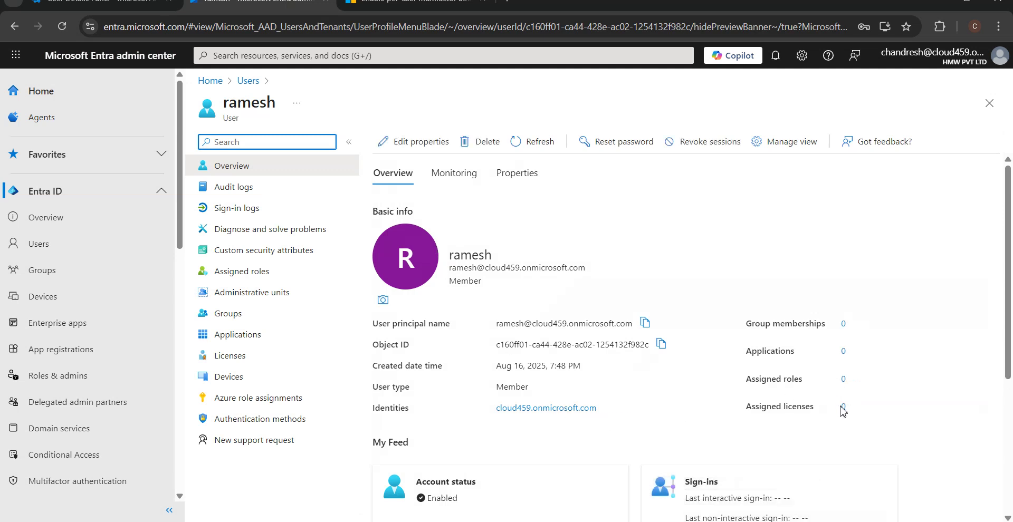
pyautogui.click(843, 408)
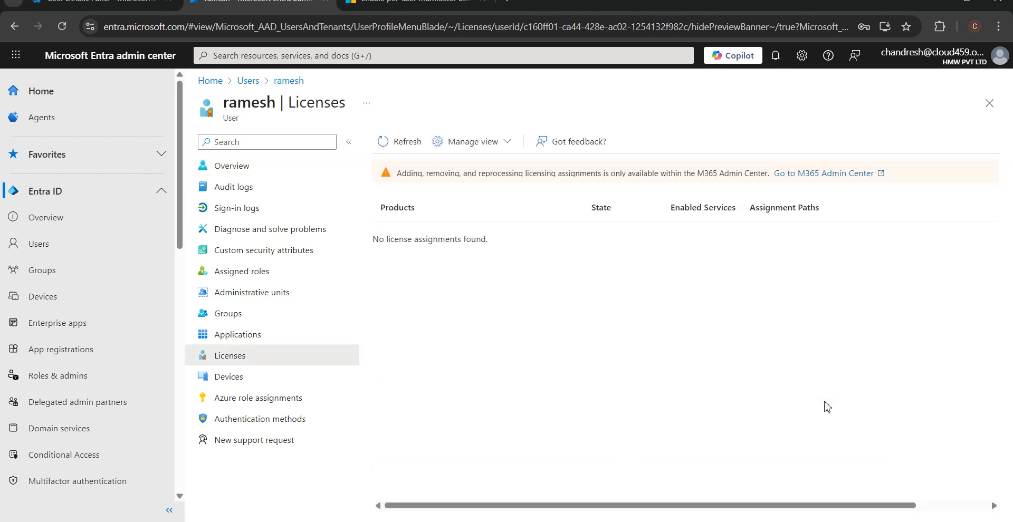
pyautogui.click(106, 9)
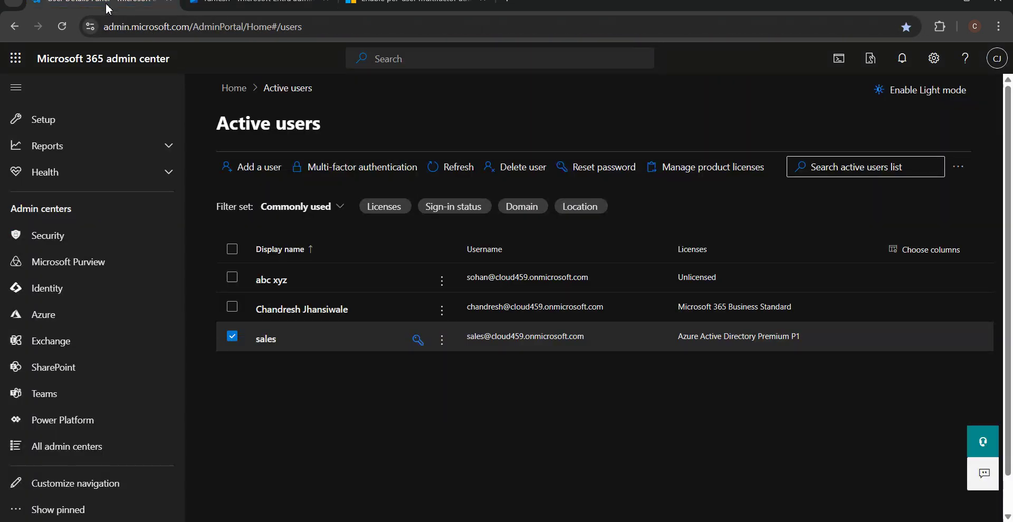
# Step: Tick Azure Active Directory Premium P1 under the test user's Licenses and apps and save it
pyautogui.click(65, 27)
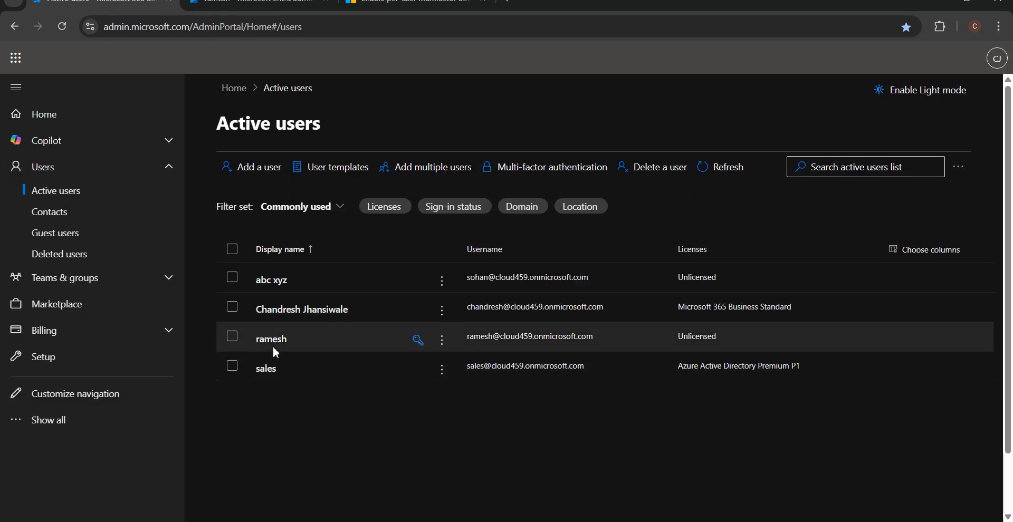
pyautogui.click(273, 340)
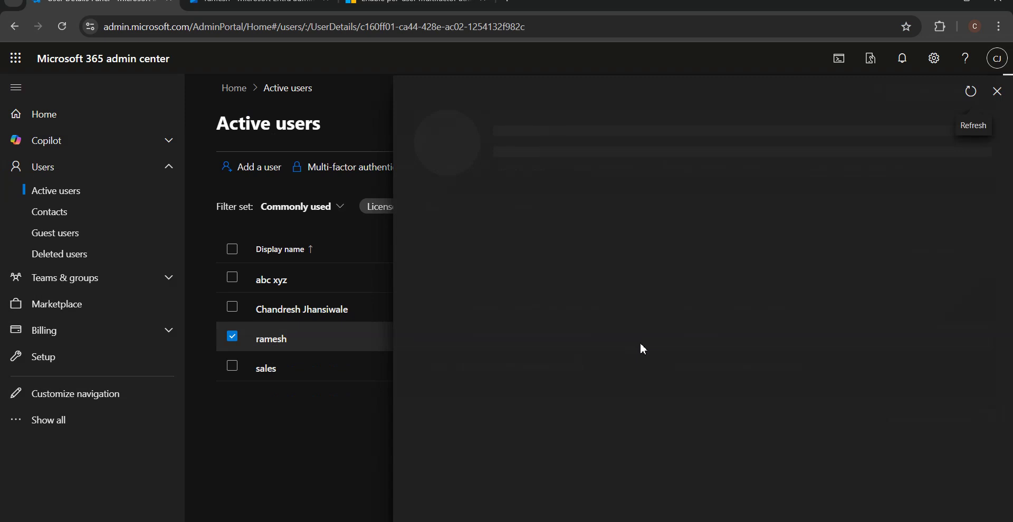
pyautogui.click(545, 221)
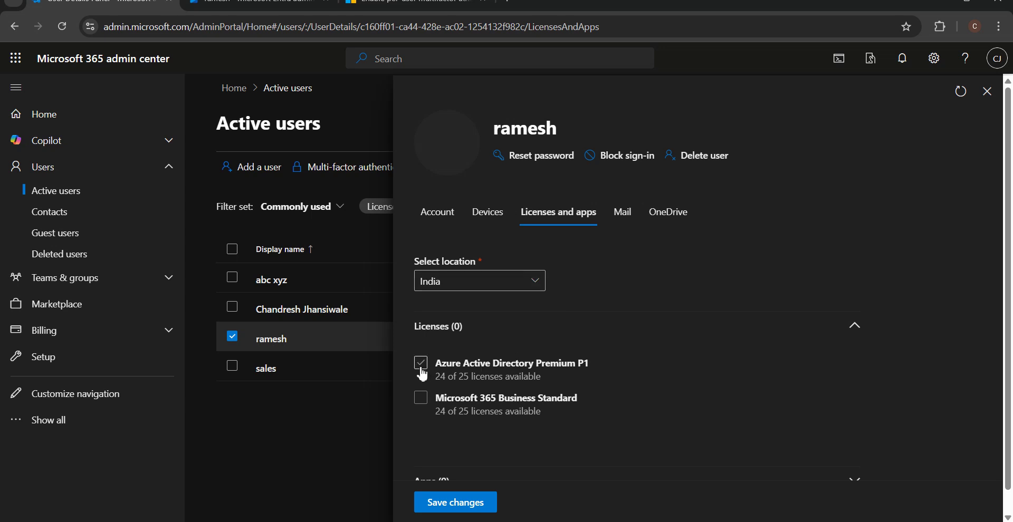
pyautogui.click(420, 368)
pyautogui.click(446, 501)
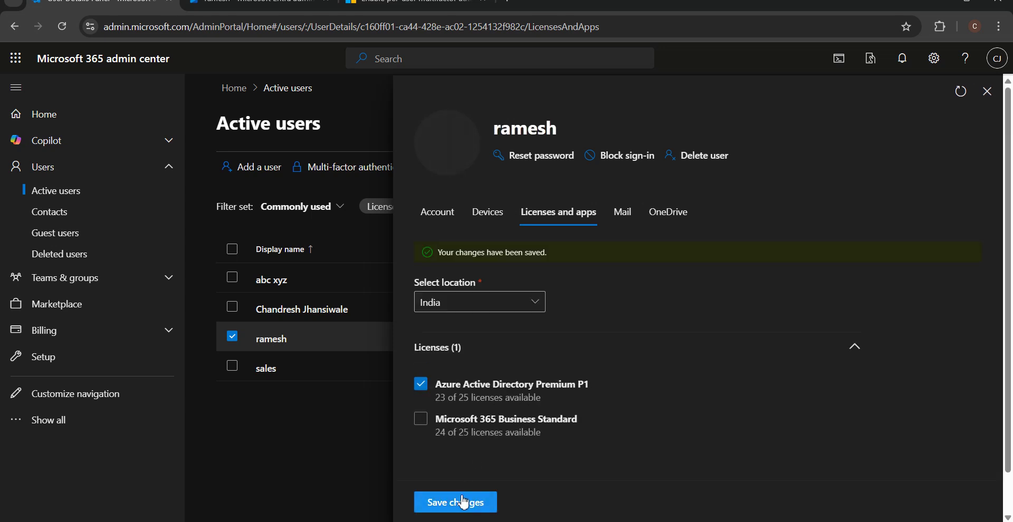
pyautogui.click(986, 95)
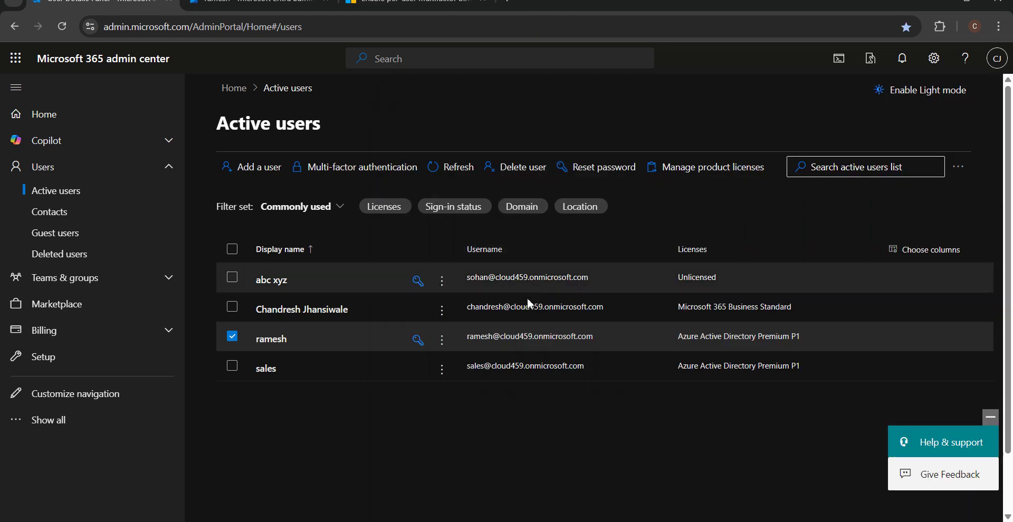
pyautogui.click(60, 27)
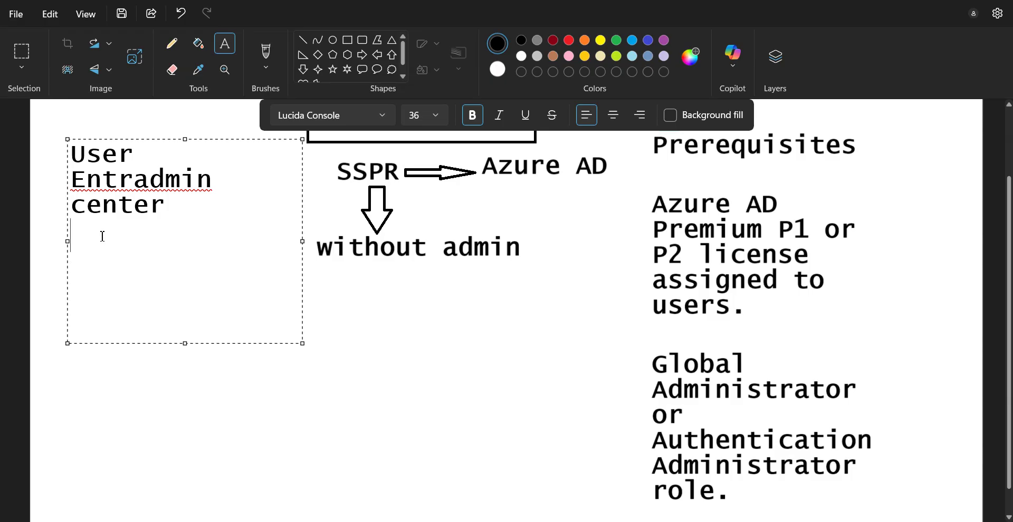
# Step: Add the line 'MFA->Microsoft Authenticator' to the Paint notes, then return to the per-user MFA page
pyautogui.write('MFA->Microso')
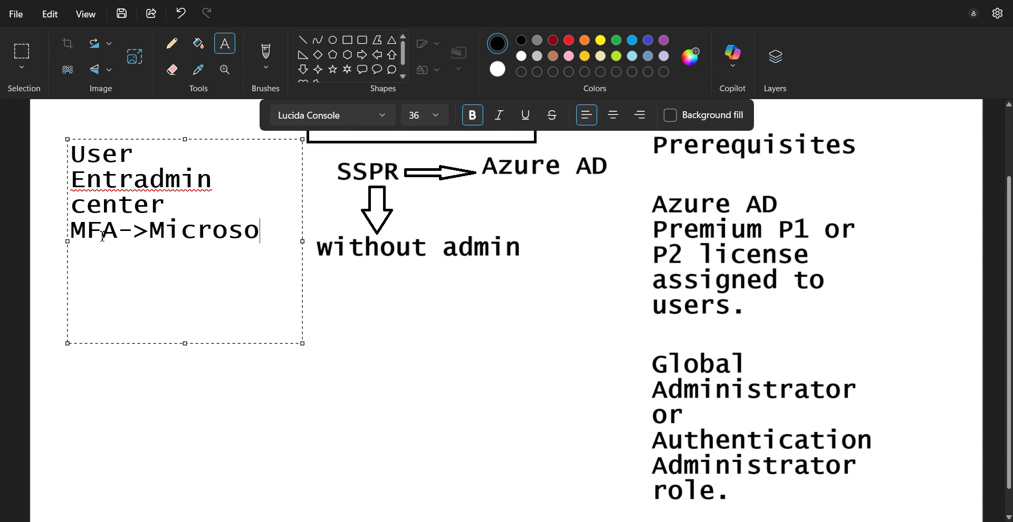
pyautogui.write('ft Authe')
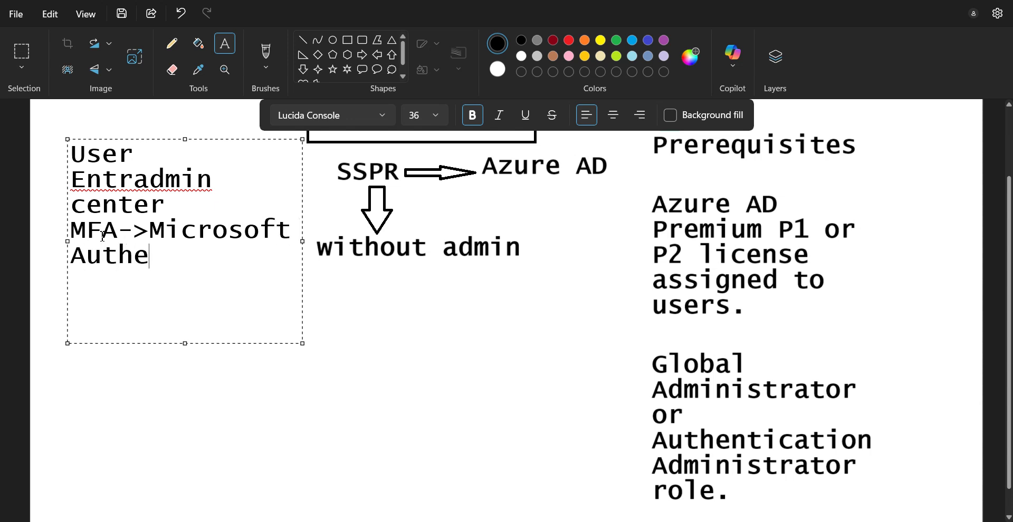
pyautogui.write('ntica')
pyautogui.press('BackSpace')
pyautogui.press('BackSpace')
pyautogui.write('icator')
pyautogui.hotkey('alt', 'Tab')
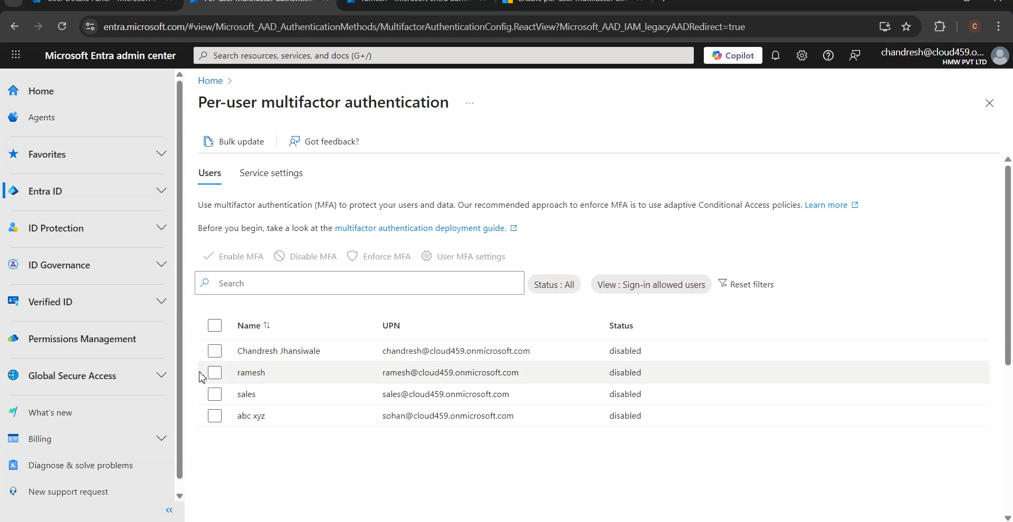
# Step: Check ramesh's empty Licenses page and the MFA note in Paint, then open the per-user MFA article
pyautogui.click(420, 6)
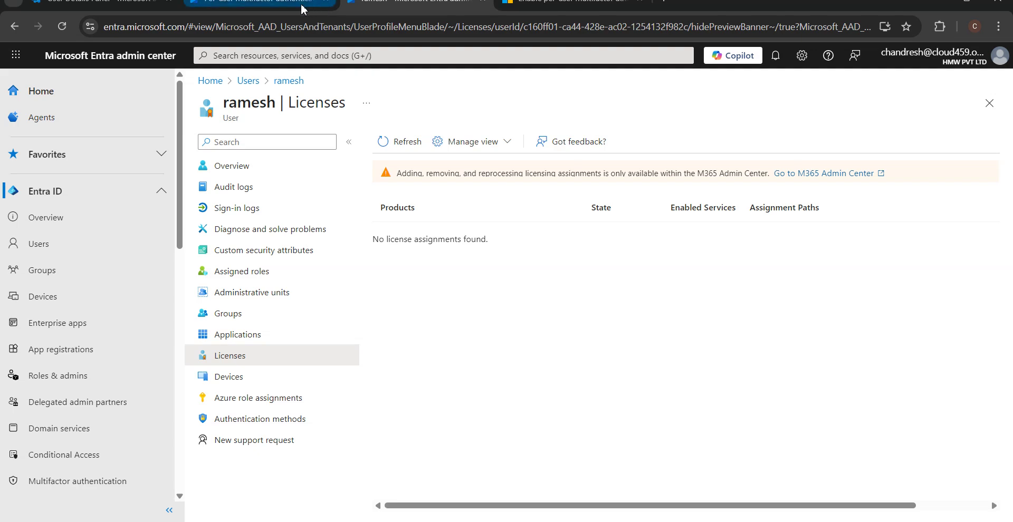
pyautogui.hotkey('alt', 'Tab')
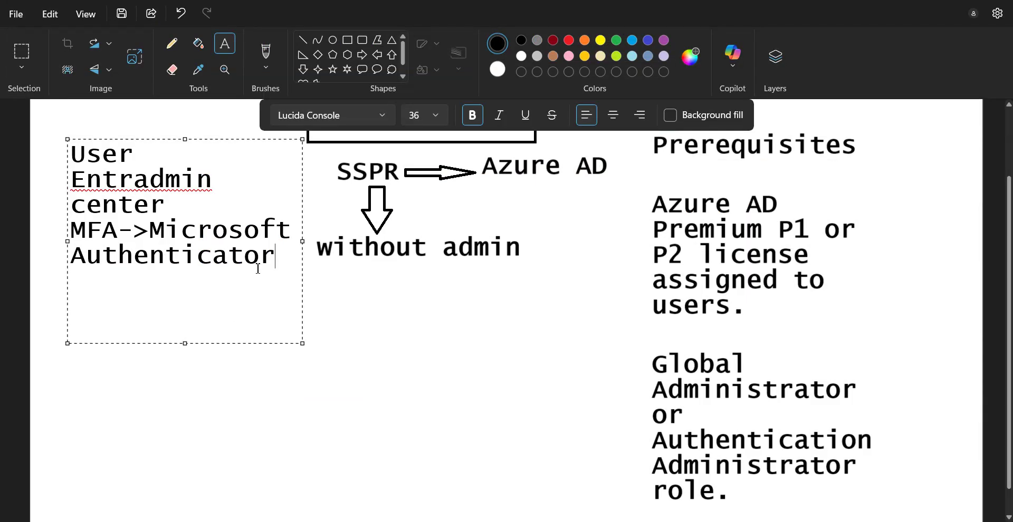
pyautogui.moveTo(258, 268); pyautogui.dragTo(71, 229)
pyautogui.click(187, 246)
pyautogui.moveTo(259, 446)
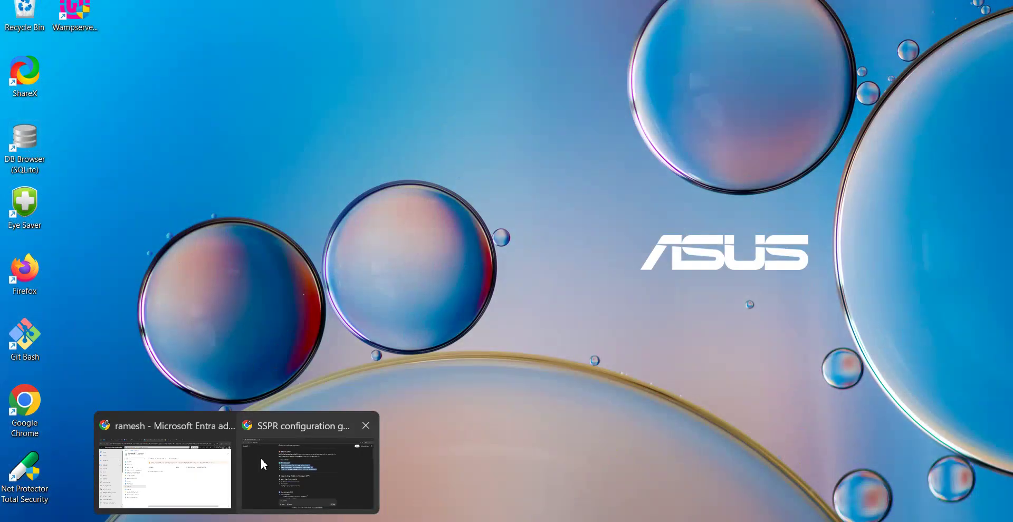
pyautogui.click(213, 471)
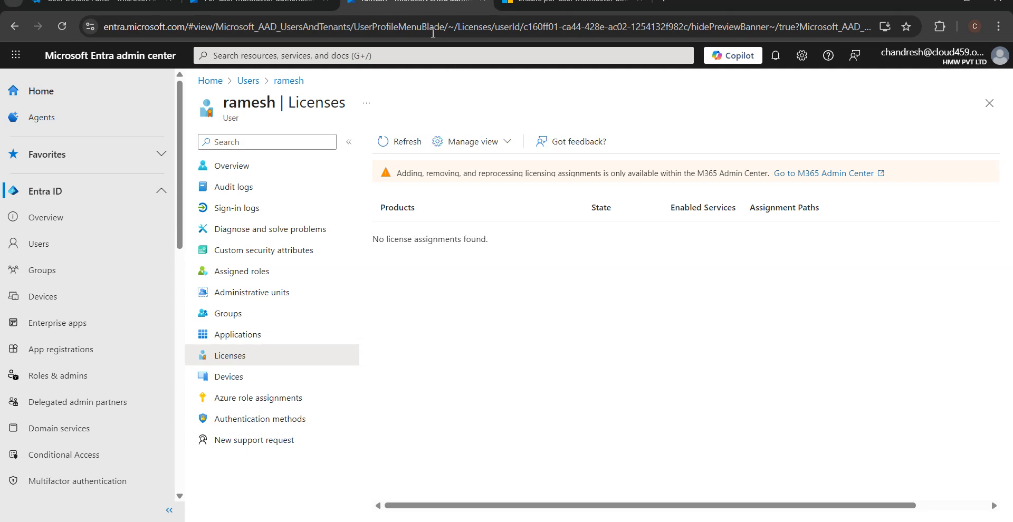
pyautogui.click(552, 6)
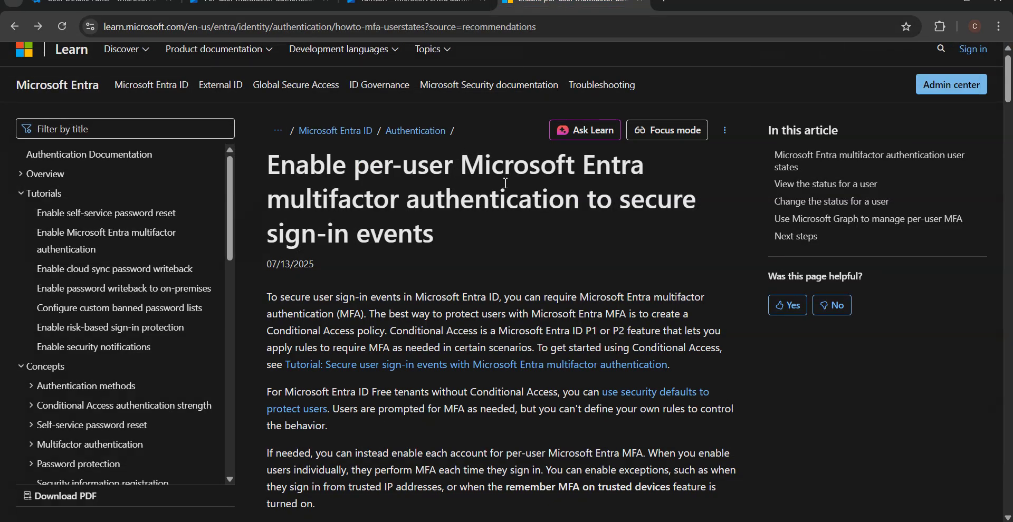
# Step: Scroll the Learn article to the MFA user states table, then return to the per-user MFA list
pyautogui.moveTo(452, 238); pyautogui.dragTo(275, 173)
pyautogui.click(498, 249)
pyautogui.moveTo(1005, 99); pyautogui.dragTo(1008, 182)
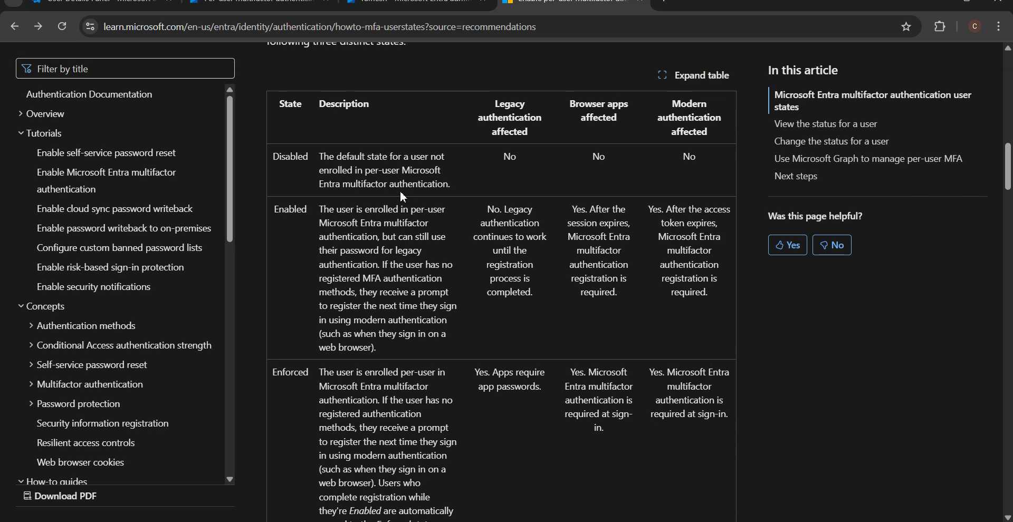
pyautogui.click(411, 4)
pyautogui.click(259, 4)
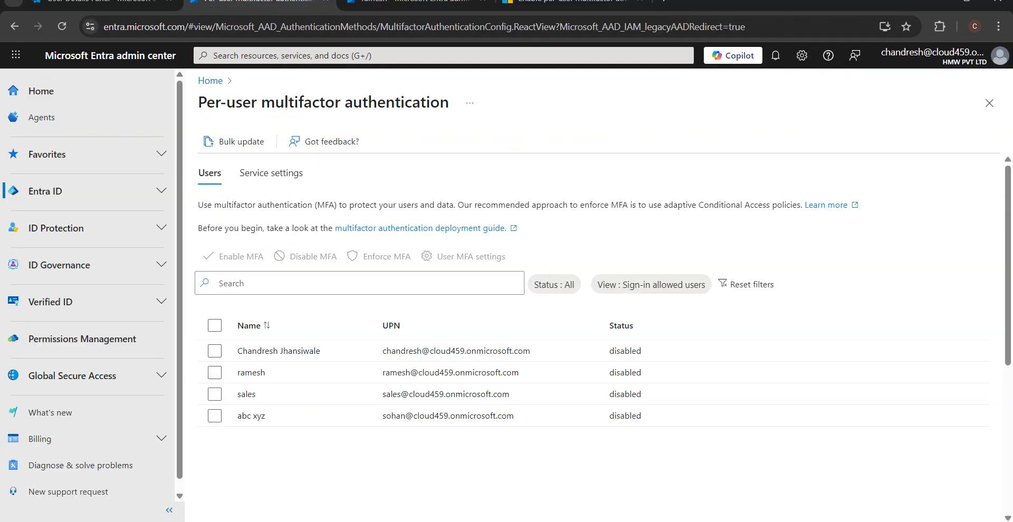
# Step: Select ramesh in the per-user MFA user list and glance at the MFA documentation article
pyautogui.click(214, 372)
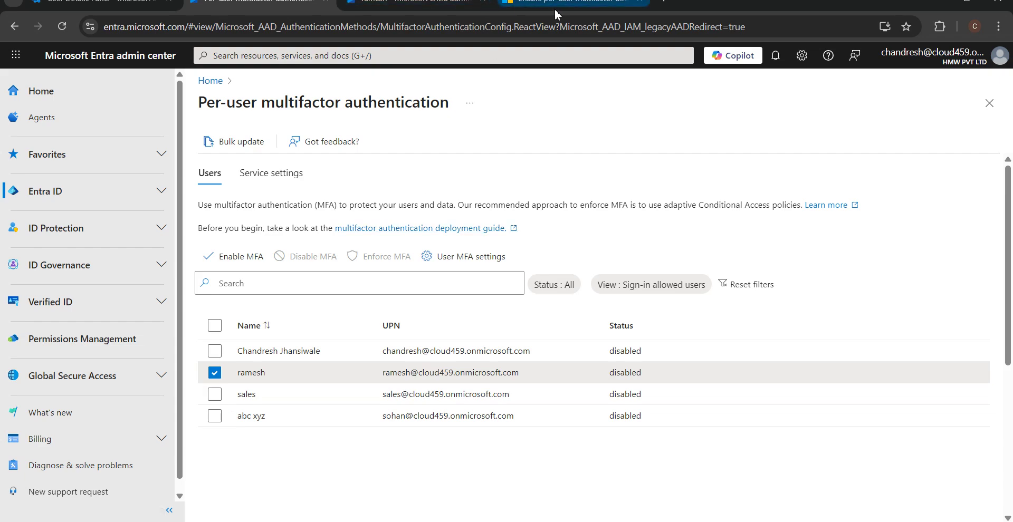
pyautogui.click(523, 8)
pyautogui.click(404, 21)
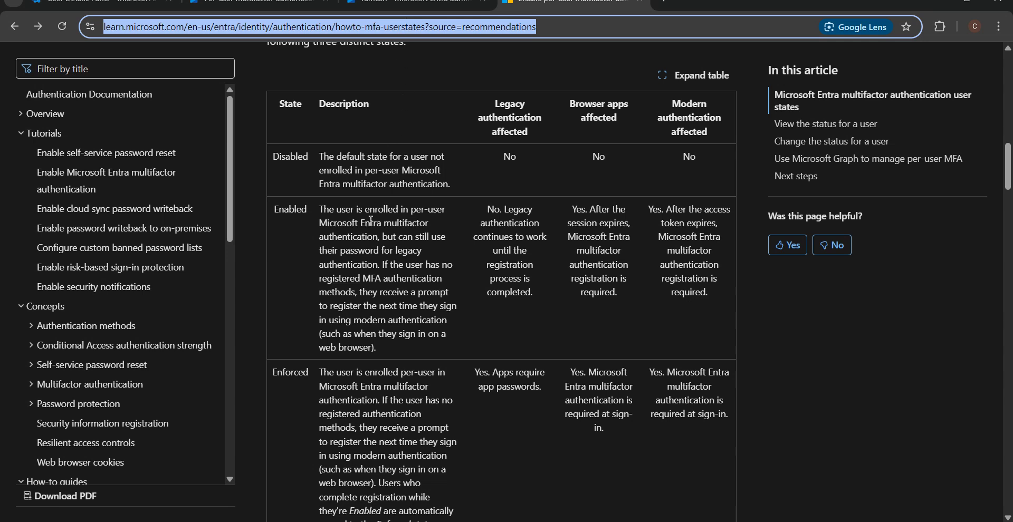
pyautogui.hotkey('alt', 'Tab')
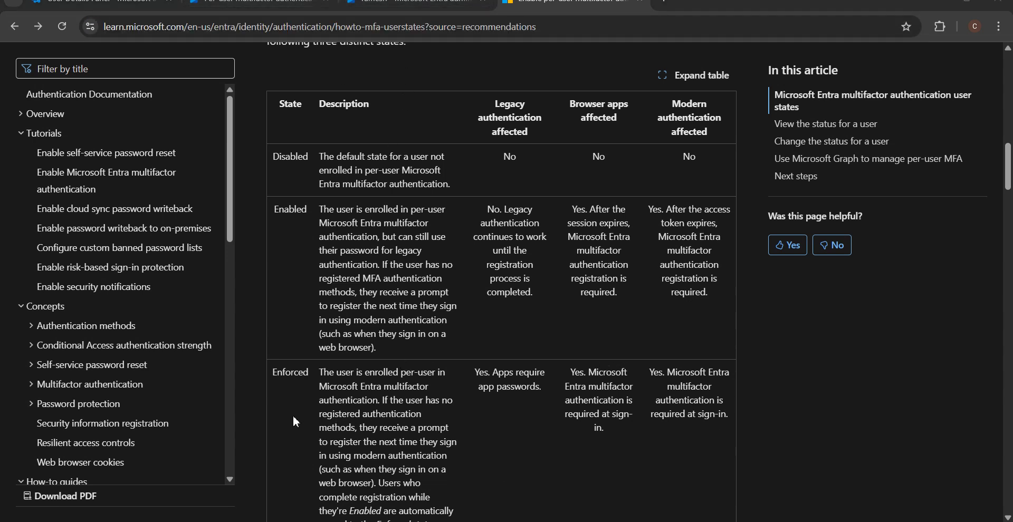
# Step: Bring up the Microsoft 365 admin center's Active users list showing four licensed users
pyautogui.press('super')
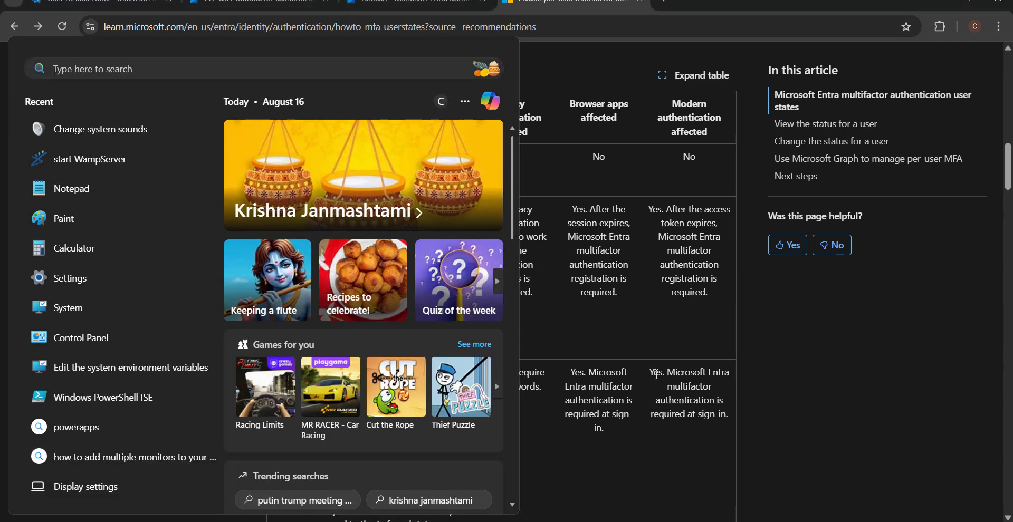
pyautogui.press('Escape')
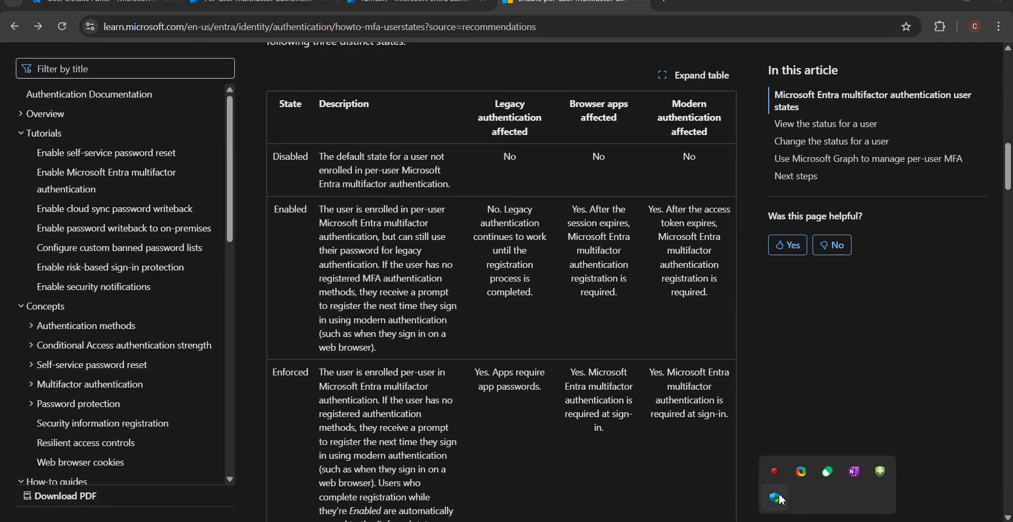
pyautogui.rightClick(774, 471)
pyautogui.click(743, 449)
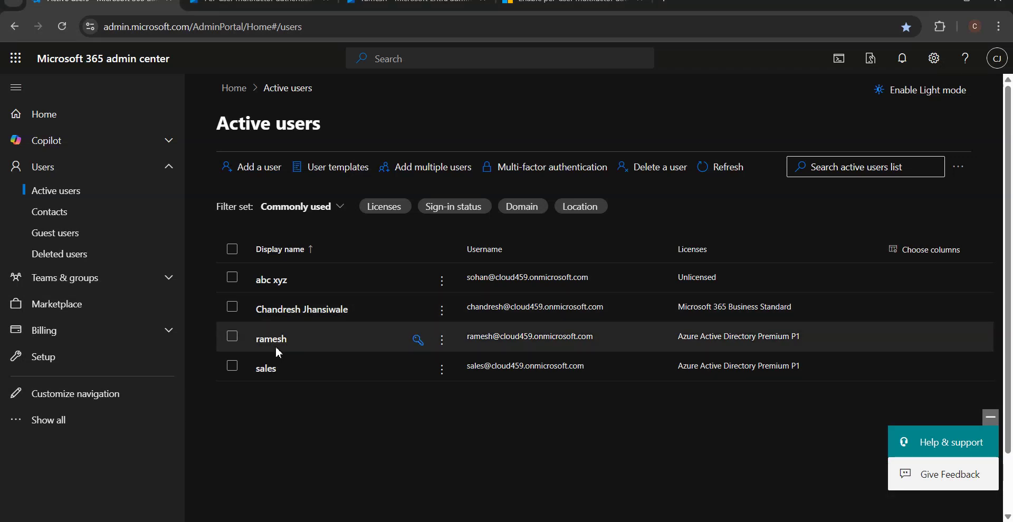
# Step: Open ramesh's account in Active users, then confirm Azure Active Directory Premium P1 on ramesh's Entra Licenses page
pyautogui.click(809, 341)
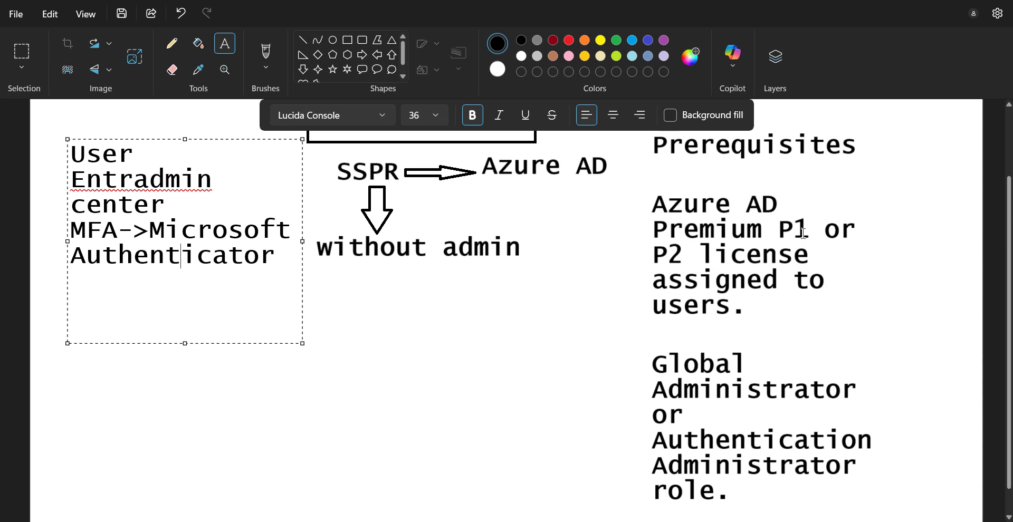
pyautogui.scroll(2, 776, 170)
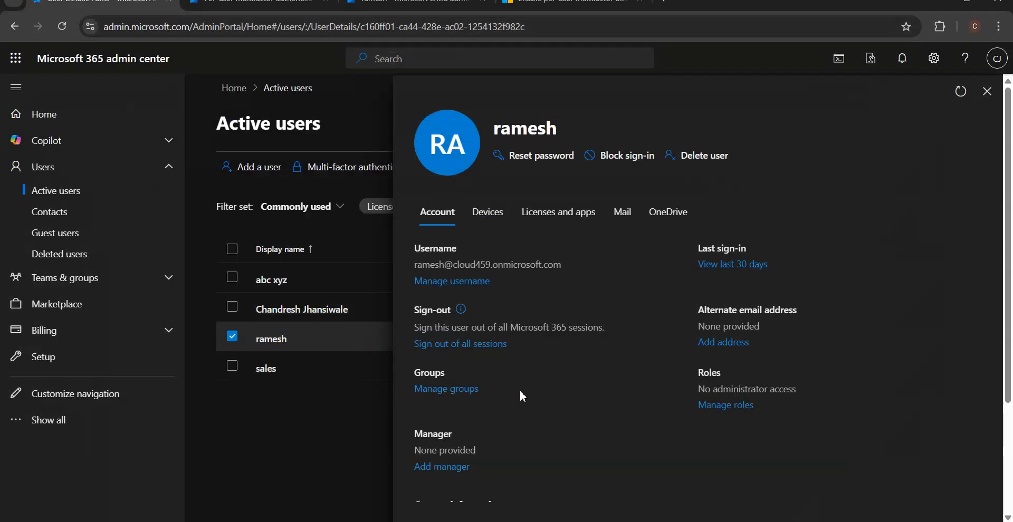
pyautogui.click(469, 10)
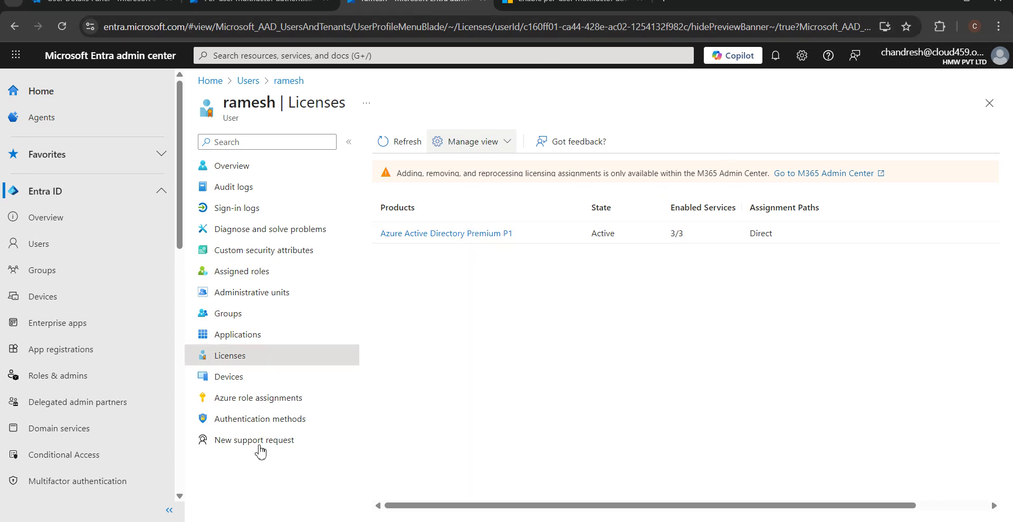
# Step: Refresh ramesh's Licenses page, then open the user's Devices and Groups pages
pyautogui.click(253, 521)
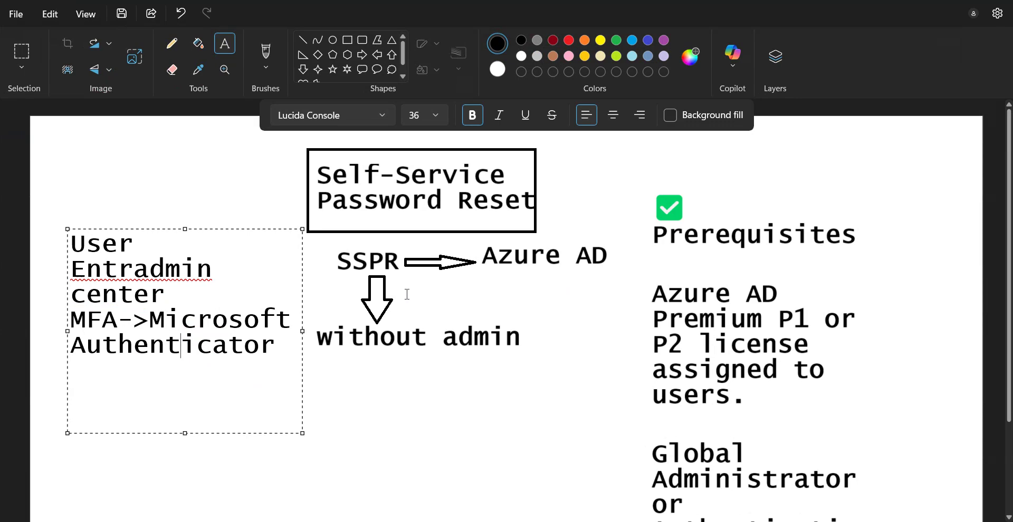
pyautogui.click(285, 521)
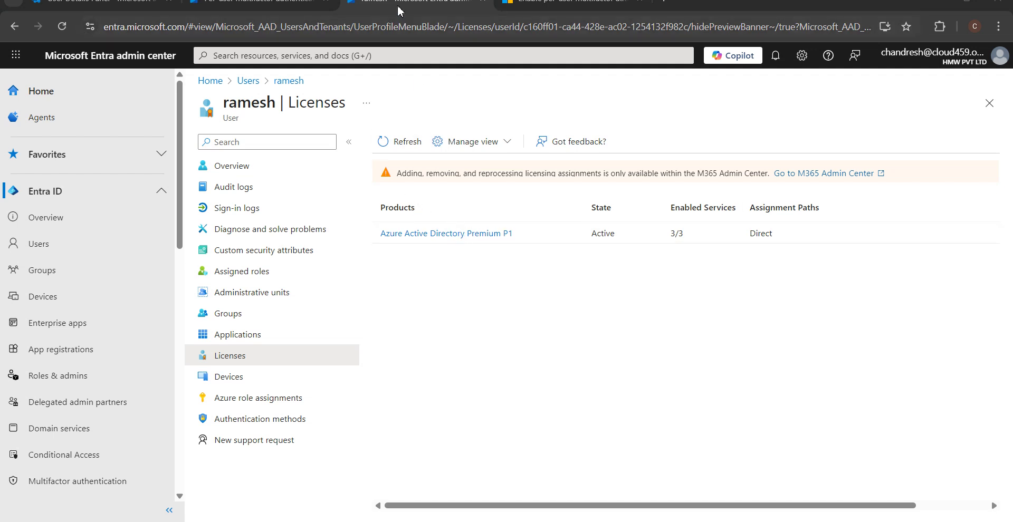
pyautogui.click(259, 3)
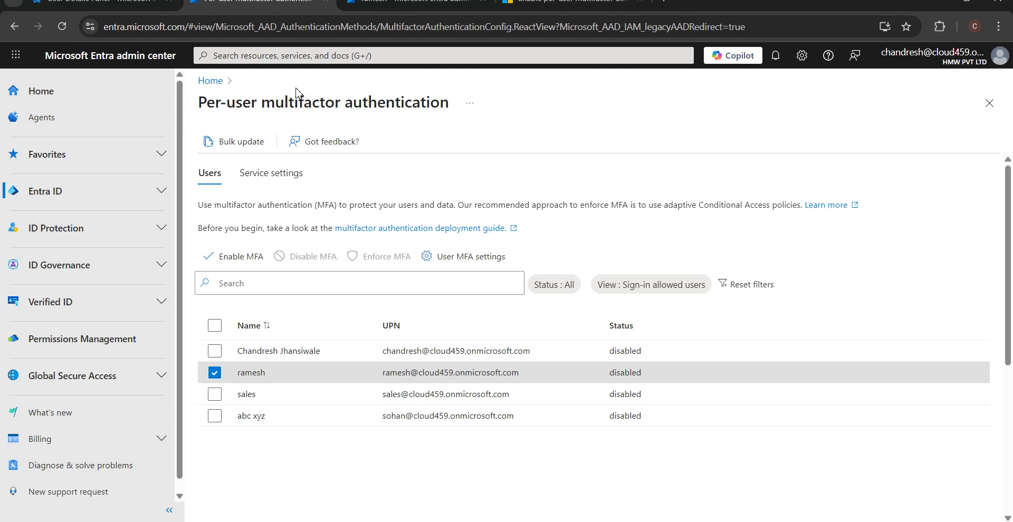
pyautogui.click(359, 6)
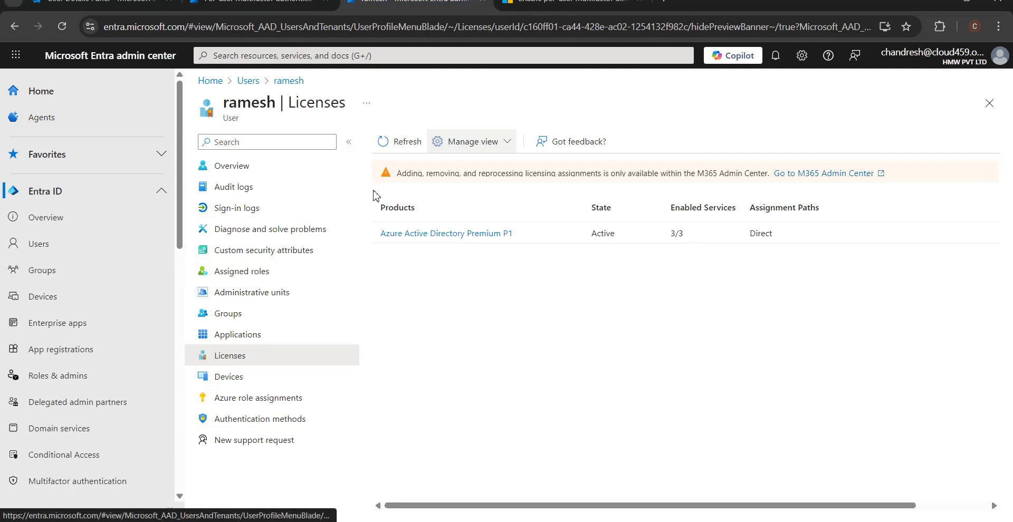
pyautogui.click(407, 142)
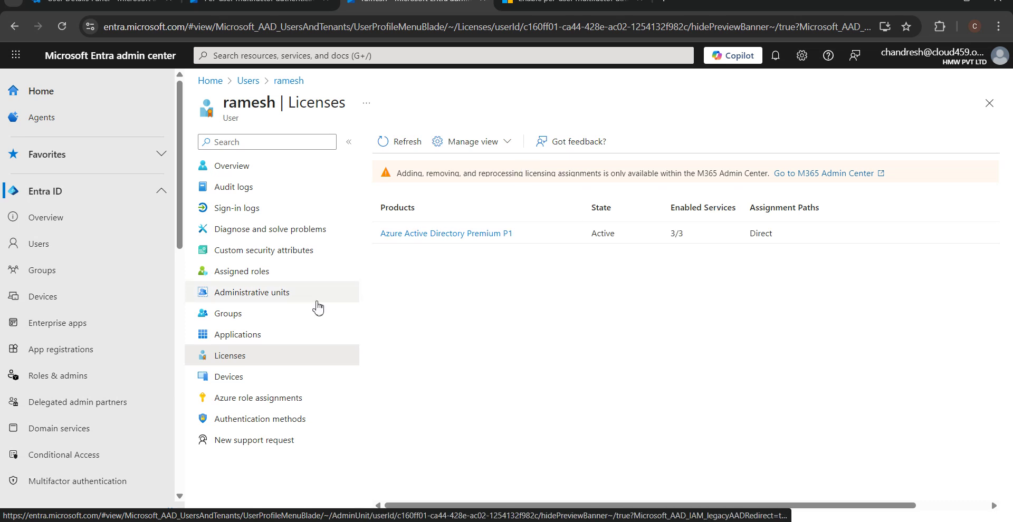
pyautogui.click(245, 380)
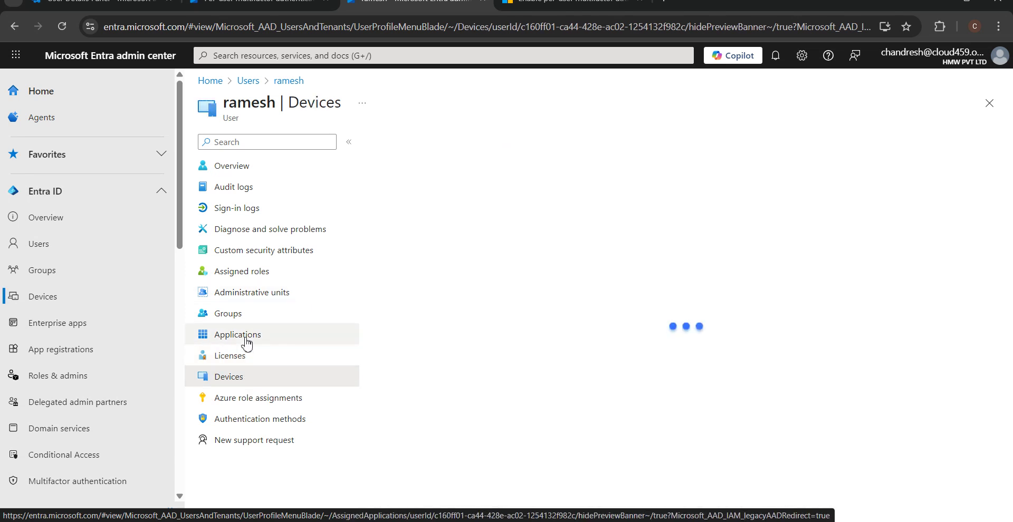
pyautogui.click(243, 316)
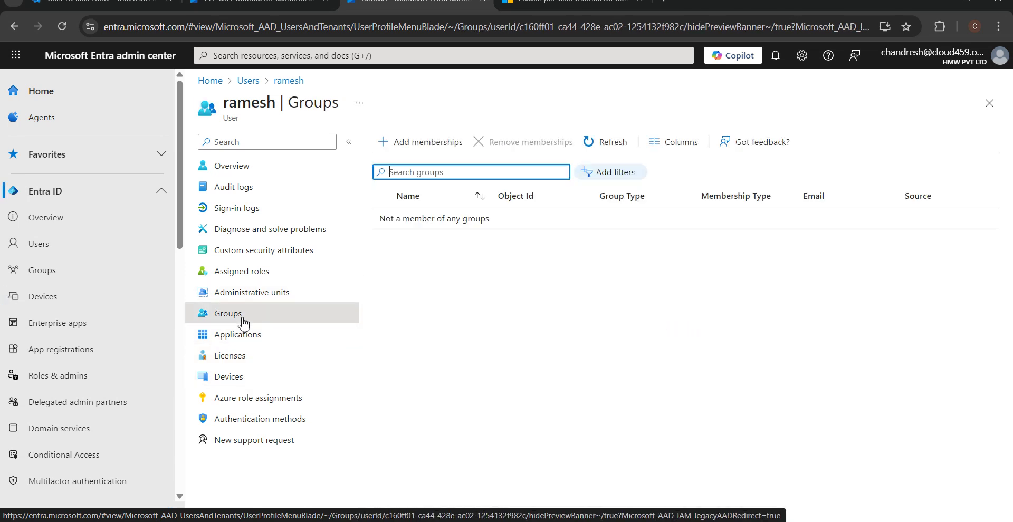
# Step: Add ramesh as a member of the Engineering group through Add memberships
pyautogui.click(440, 150)
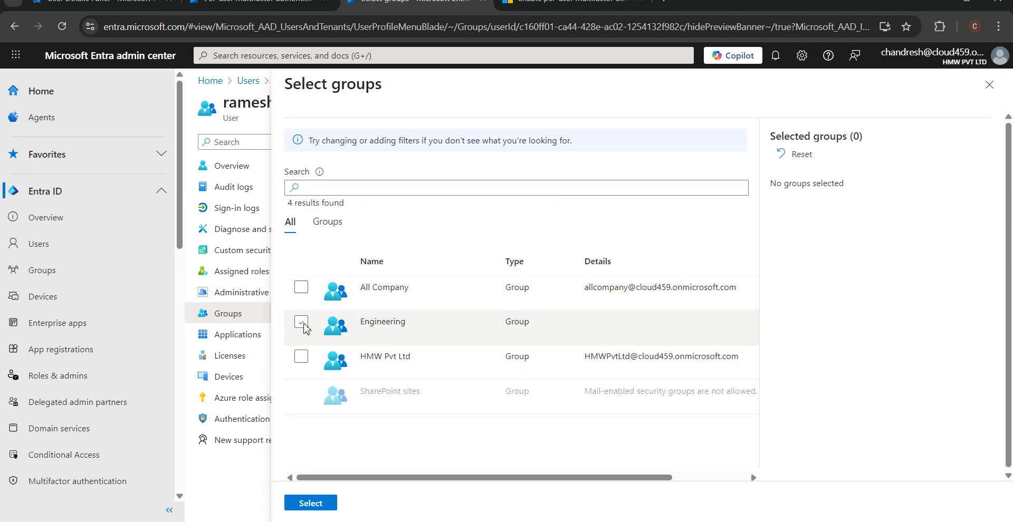
pyautogui.click(300, 321)
pyautogui.click(316, 506)
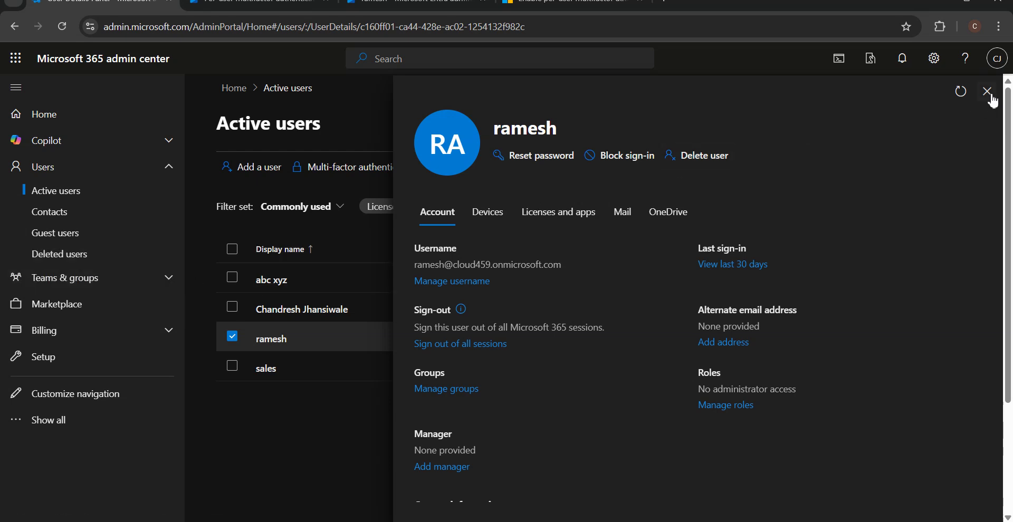
# Step: Open and then close ramesh's Reset password panel, returning to the user's Entra Groups page
pyautogui.scroll(-3, 613, 327)
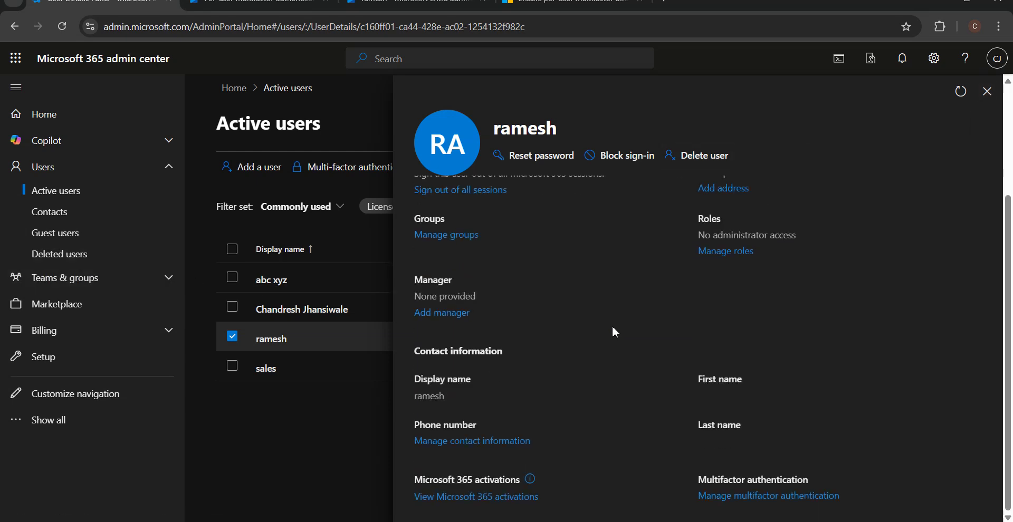
pyautogui.click(557, 161)
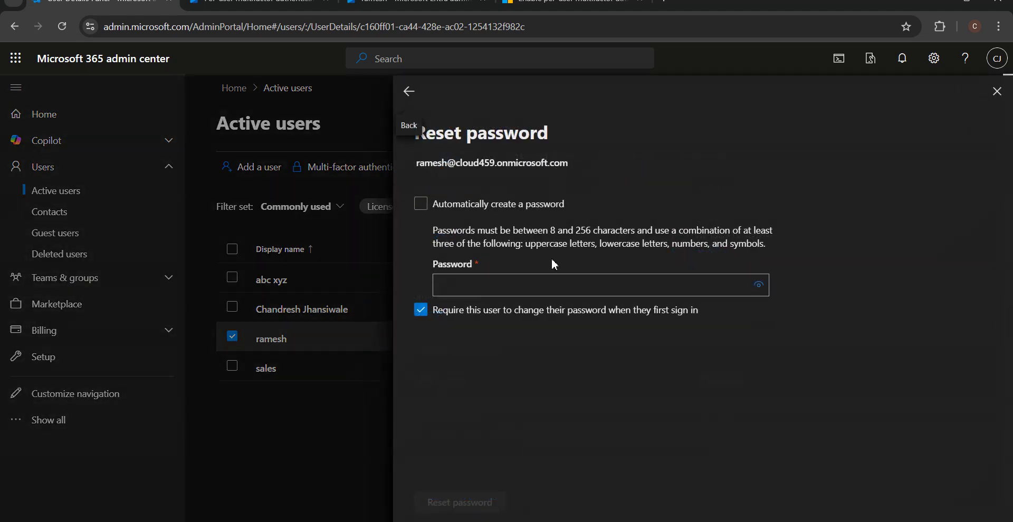
pyautogui.click(551, 283)
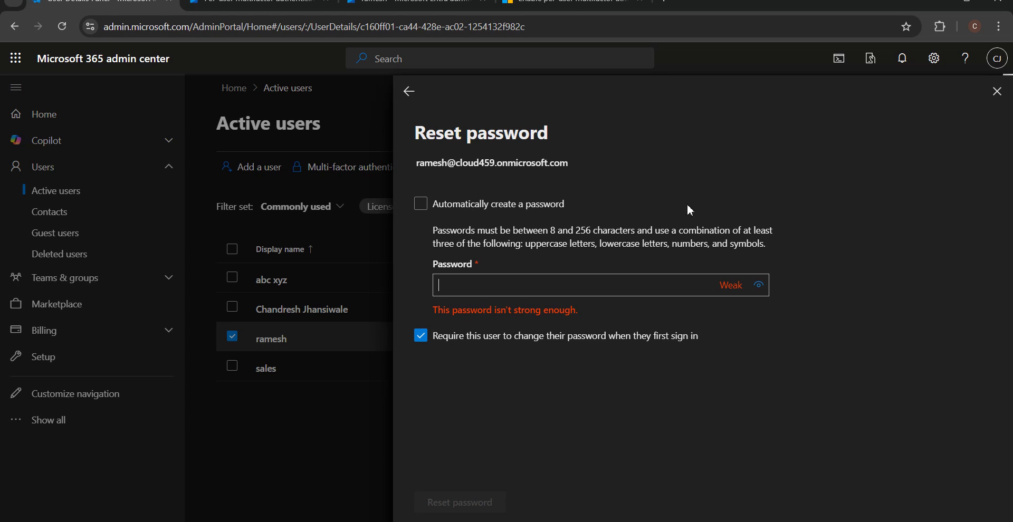
pyautogui.click(997, 92)
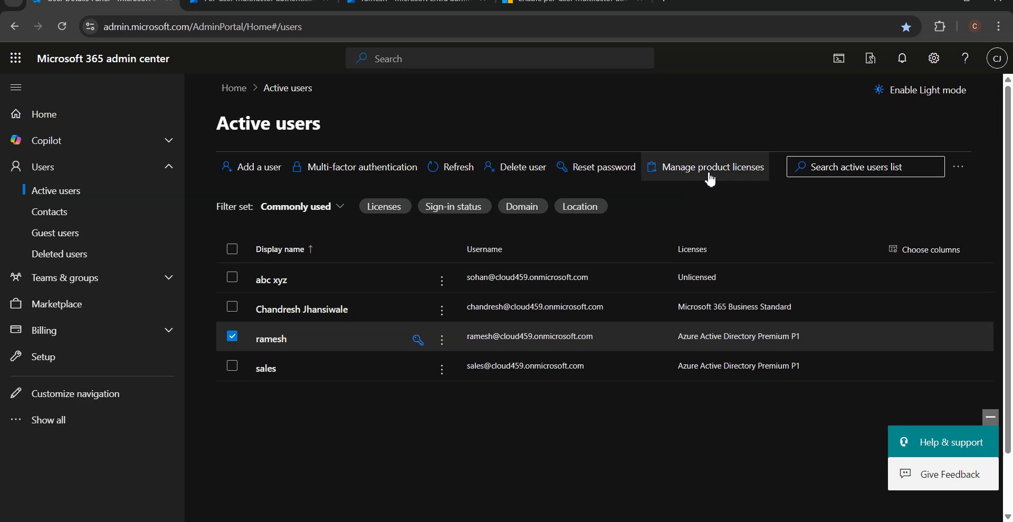
pyautogui.click(440, 5)
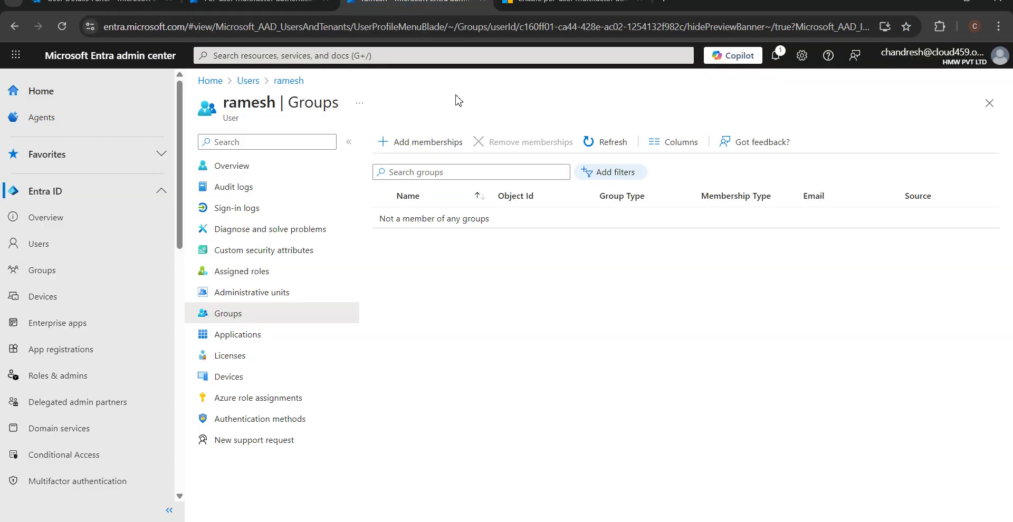
# Step: Refresh ramesh's groups and review the Overview: 2 group memberships, 0 roles, 1 license
pyautogui.click(559, 2)
pyautogui.click(438, 2)
pyautogui.click(65, 25)
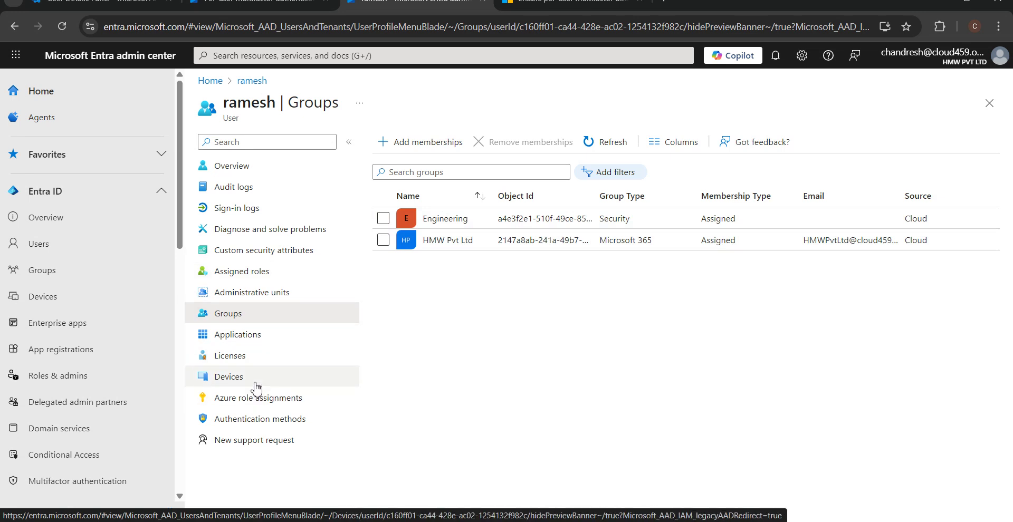
pyautogui.click(253, 279)
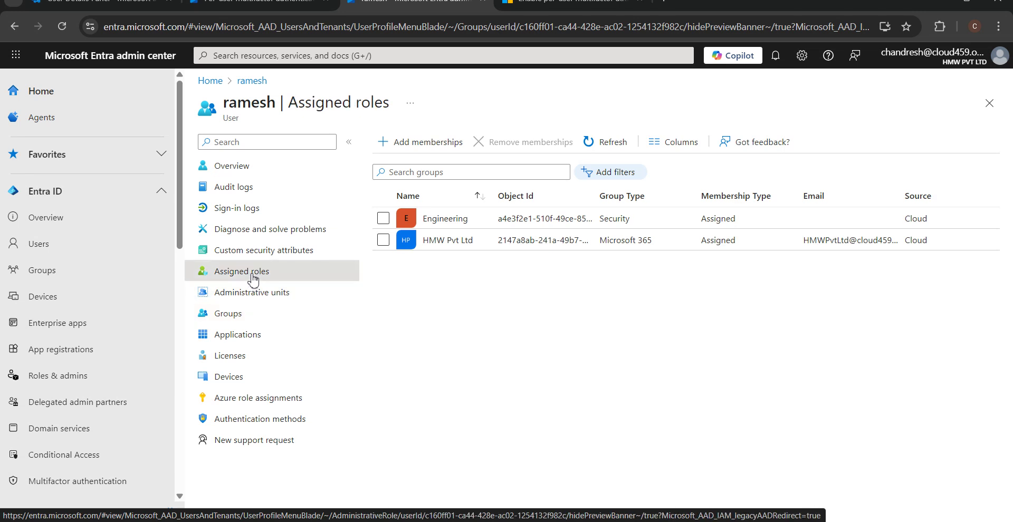
pyautogui.click(246, 178)
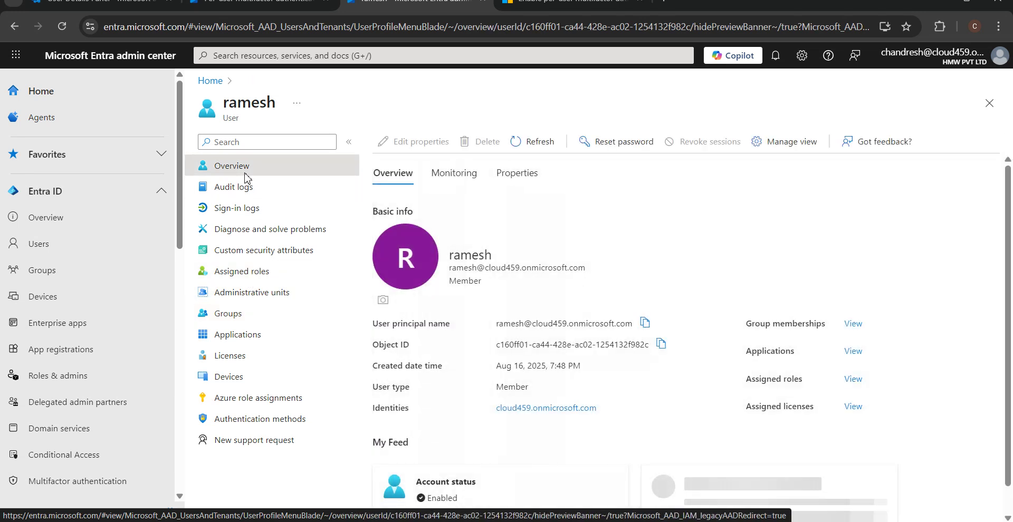
pyautogui.scroll(-4, 585, 393)
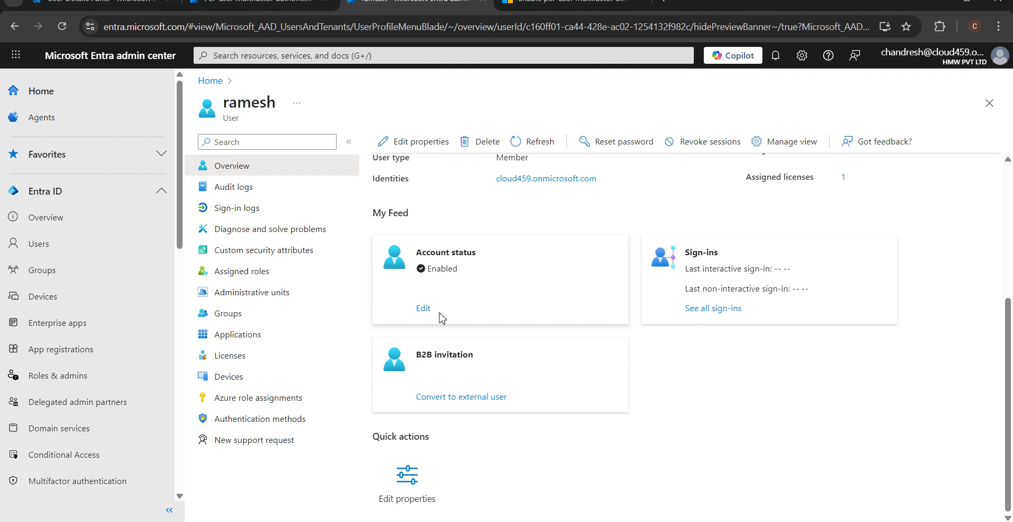
pyautogui.scroll(4, 685, 225)
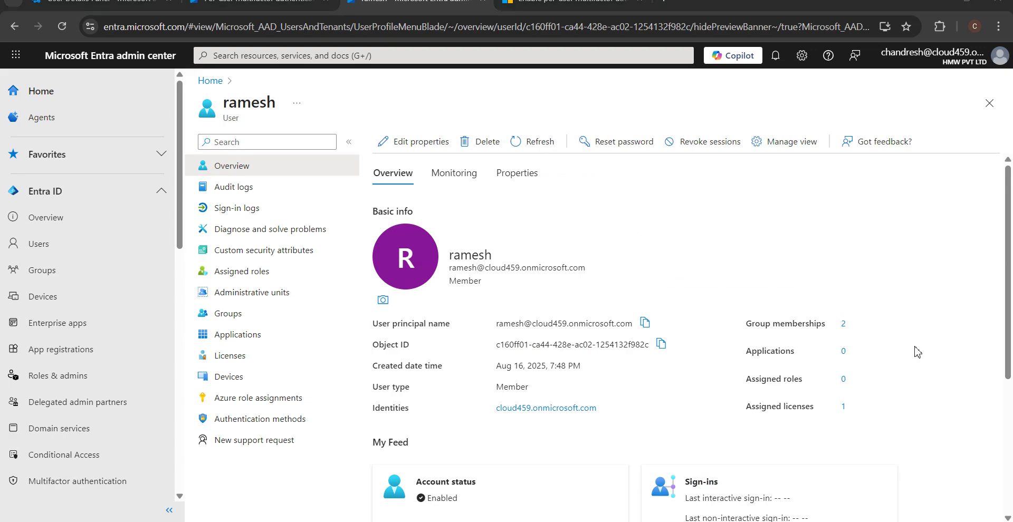
# Step: Read the MFA user states section of the Learn article, then return to the per-user MFA list
pyautogui.click(564, 7)
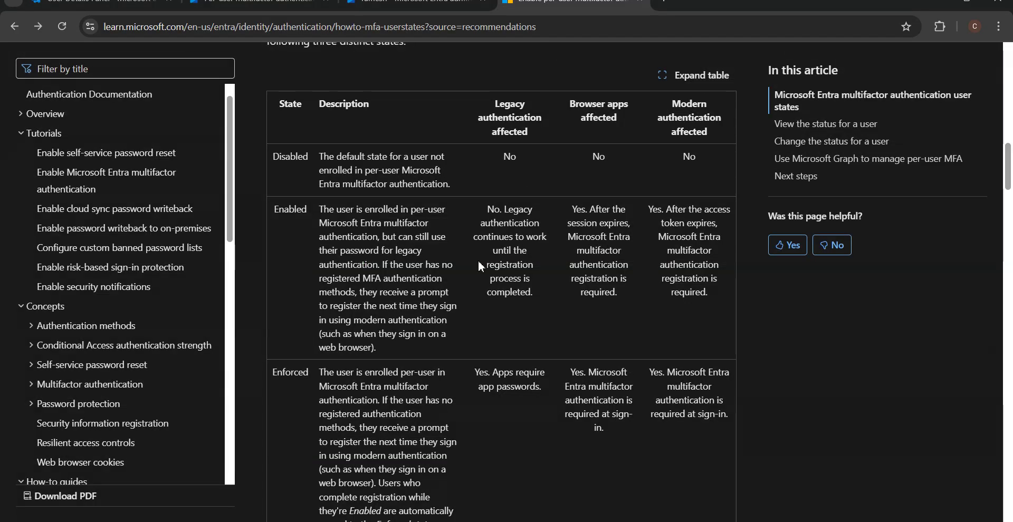
pyautogui.scroll(-8, 408, 301)
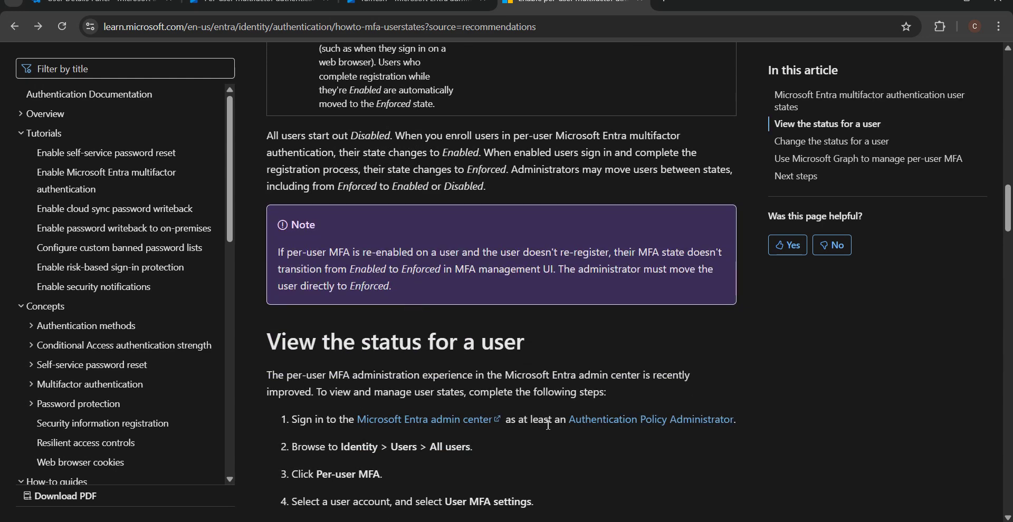
pyautogui.scroll(-8, 499, 440)
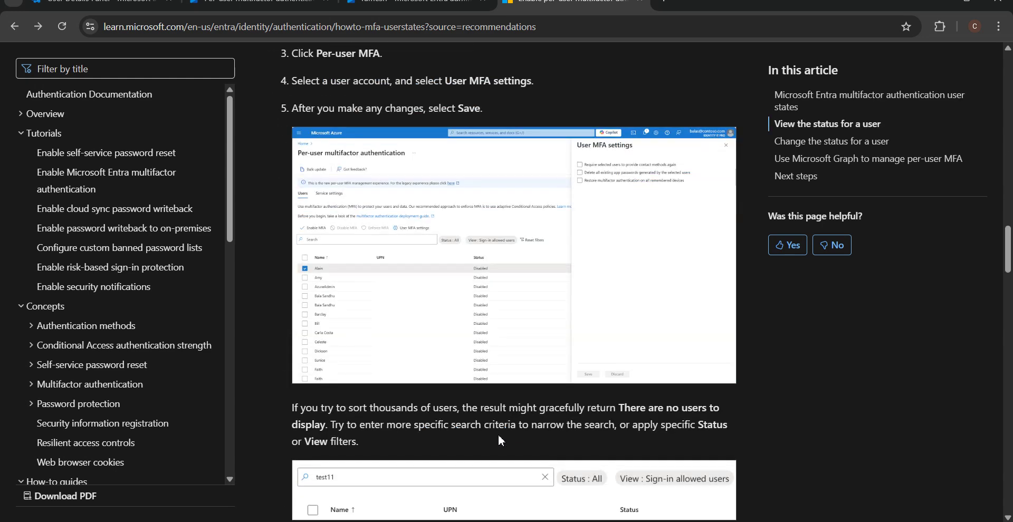
pyautogui.scroll(8, 498, 425)
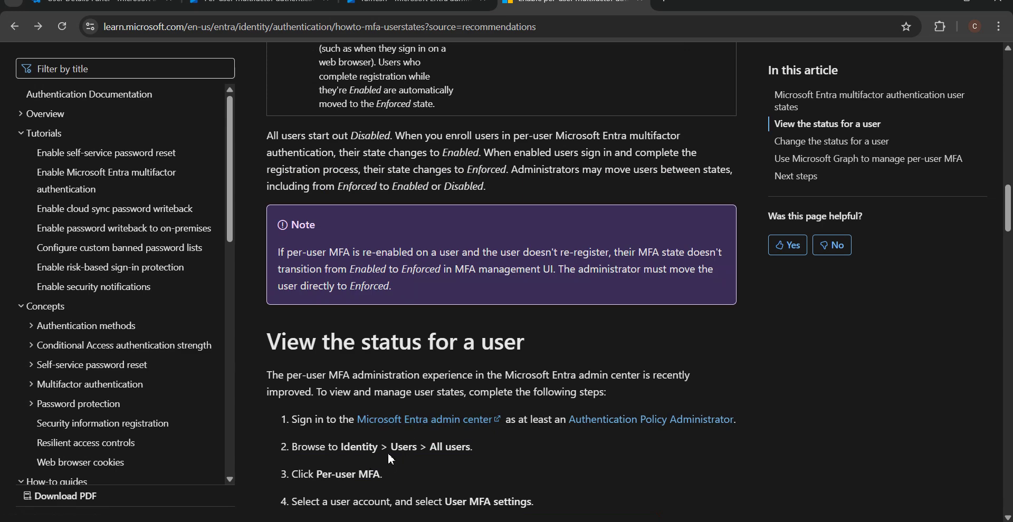
pyautogui.moveTo(1007, 230); pyautogui.dragTo(1008, 243)
pyautogui.click(273, 5)
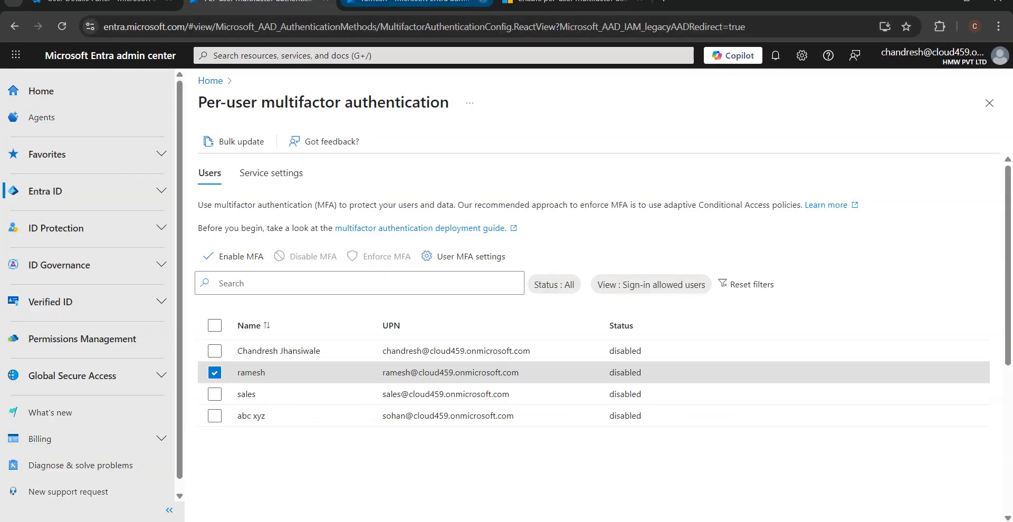
# Step: Start a new line beneath MFA->Microsoft Authenticator in the Paint notes
pyautogui.hotkey('alt', 'Tab')
pyautogui.press('Return')
pyautogui.press('Return')
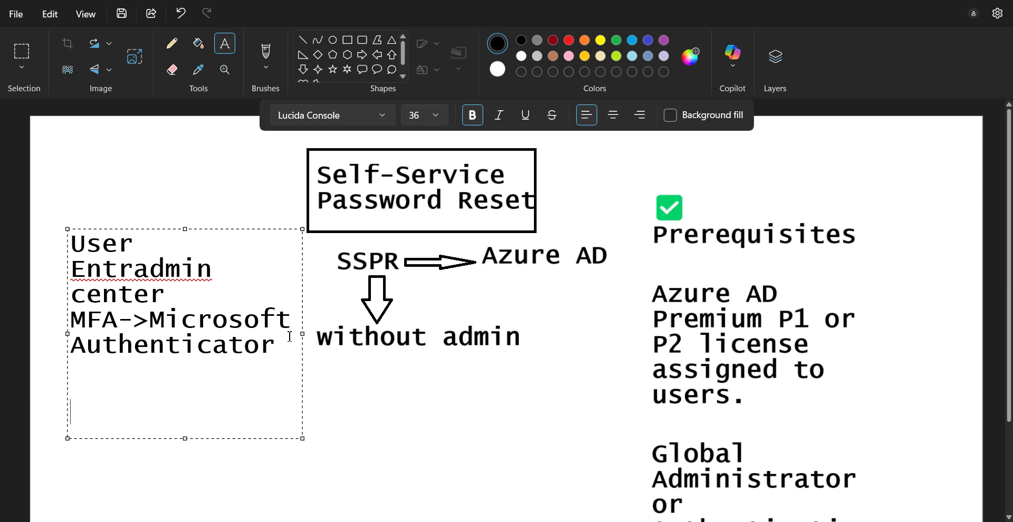
pyautogui.write('Emab')
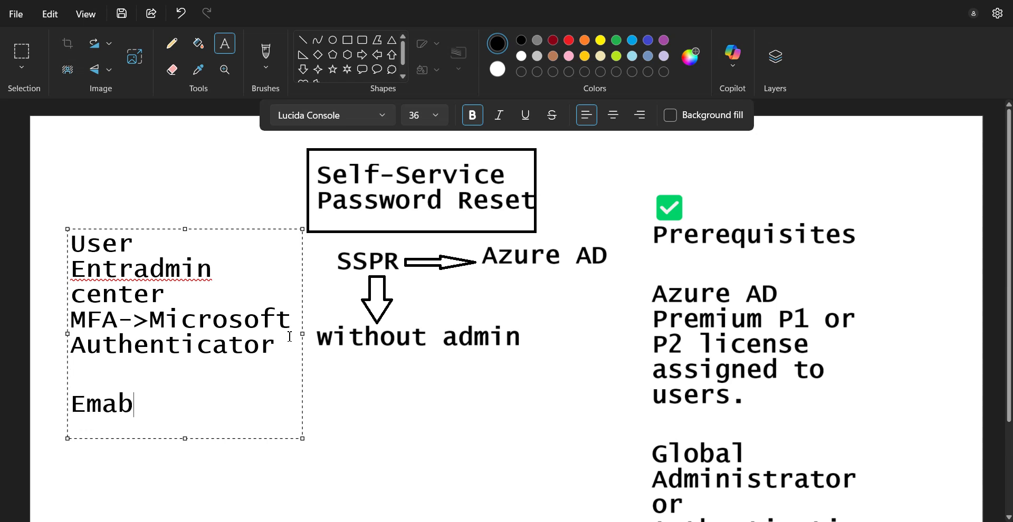
# Step: Type 'Enabled MFA' on the new line of the Paint notes, correcting the typos
pyautogui.press('BackSpace')
pyautogui.press('BackSpace')
pyautogui.press('BackSpace')
pyautogui.write('nabled')
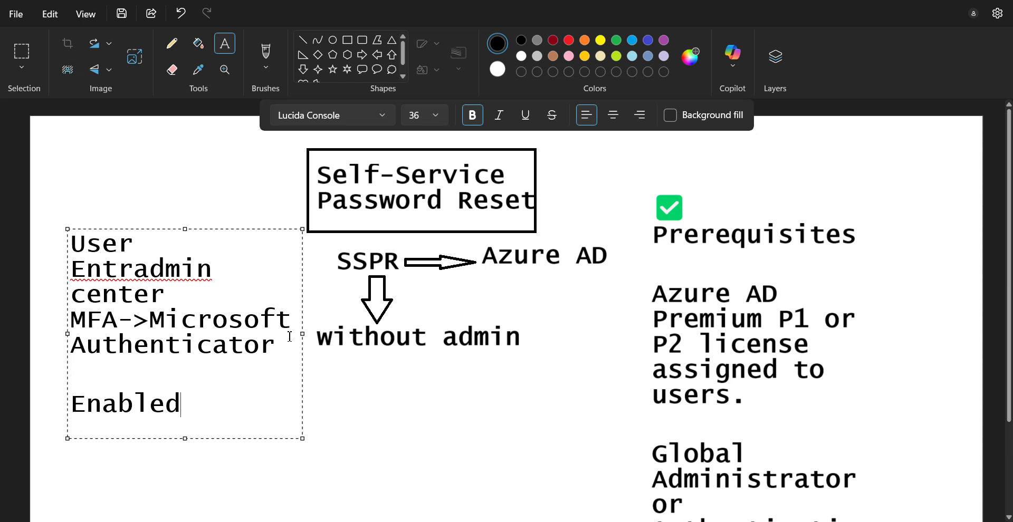
pyautogui.write(' MD')
pyautogui.press('BackSpace')
pyautogui.write('FA')
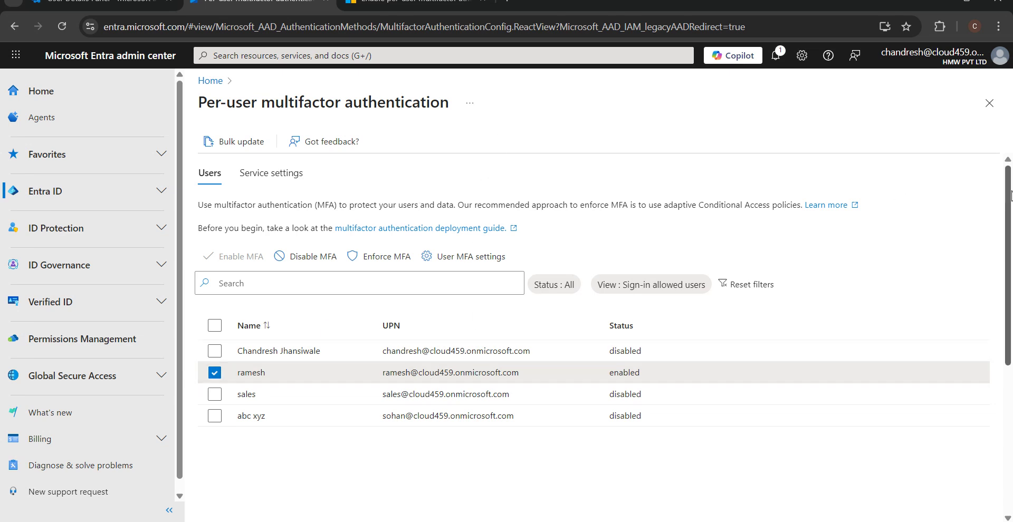
# Step: Close and return to the per-user MFA page to confirm the test user shows enabled
pyautogui.scroll(-2, 1008, 197)
pyautogui.click(989, 102)
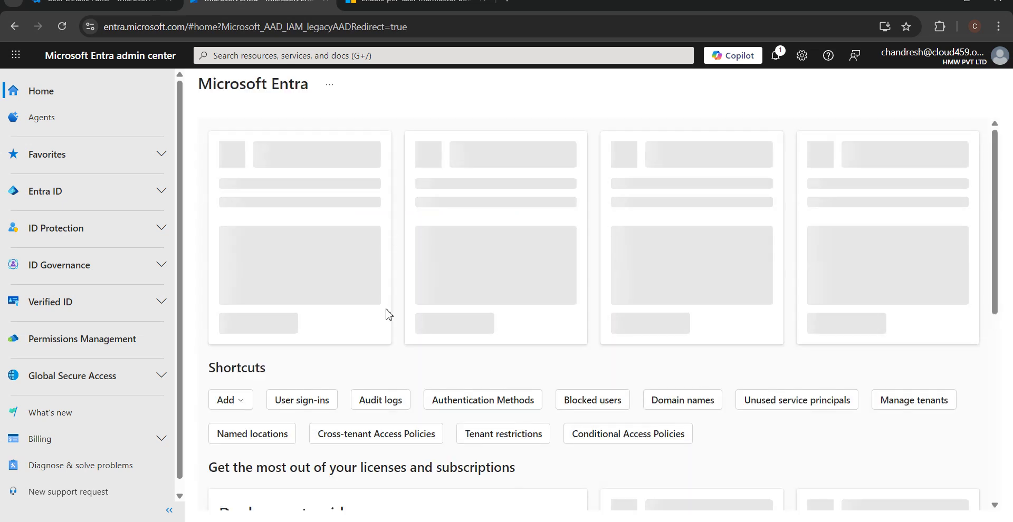
pyautogui.scroll(-5, 427, 314)
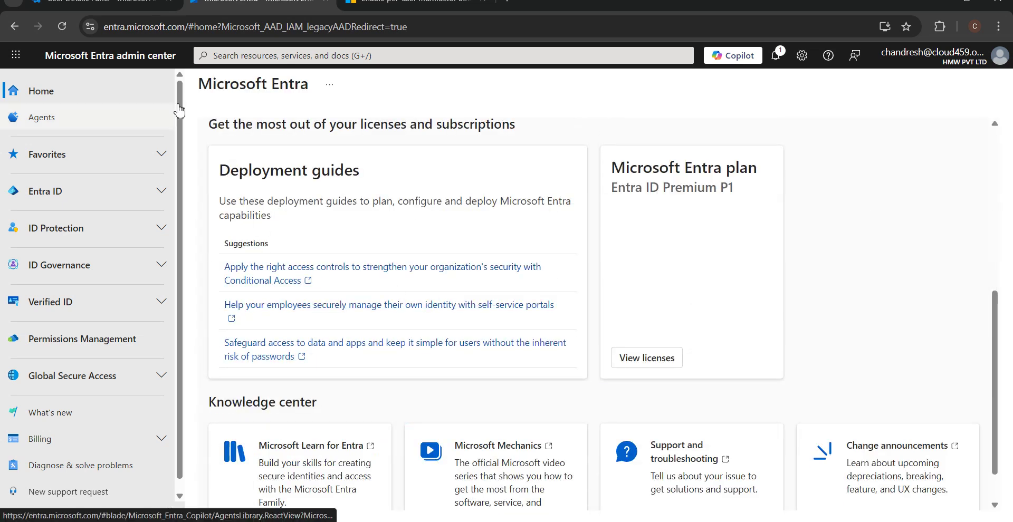
pyautogui.click(16, 27)
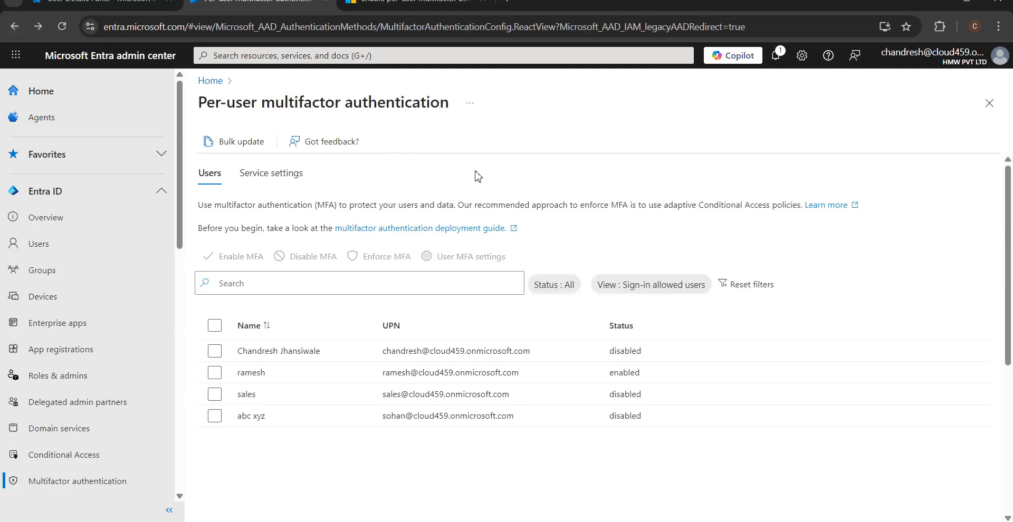
# Step: Glance at the Paint notes, then open a new Chrome Incognito window
pyautogui.hotkey('alt', 'Tab')
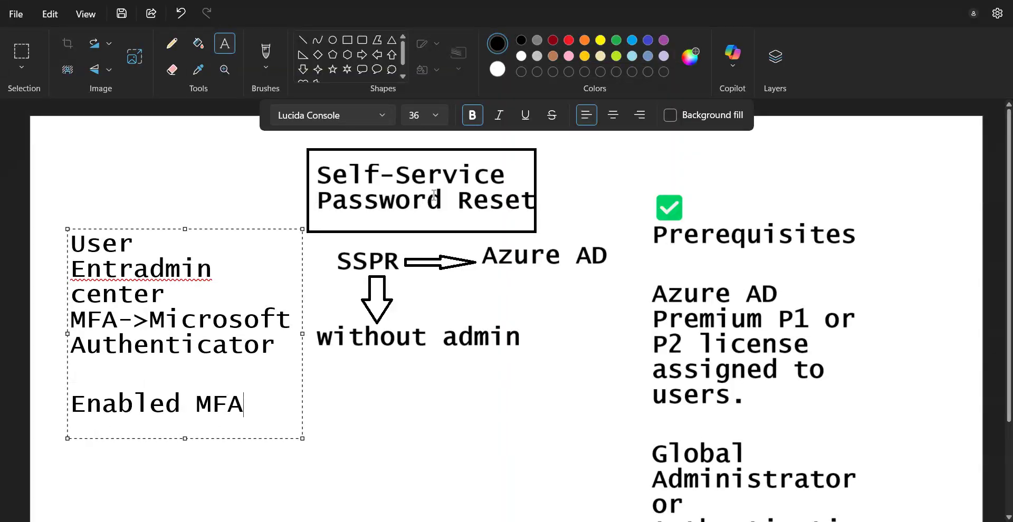
pyautogui.hotkey('alt', 'Tab')
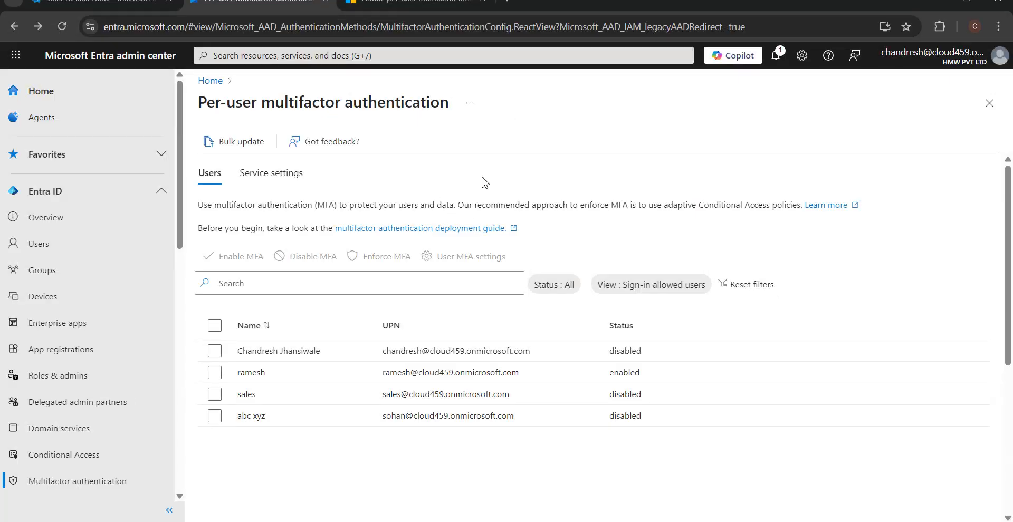
pyautogui.hotkey('ctrl', 'shift', 'n')
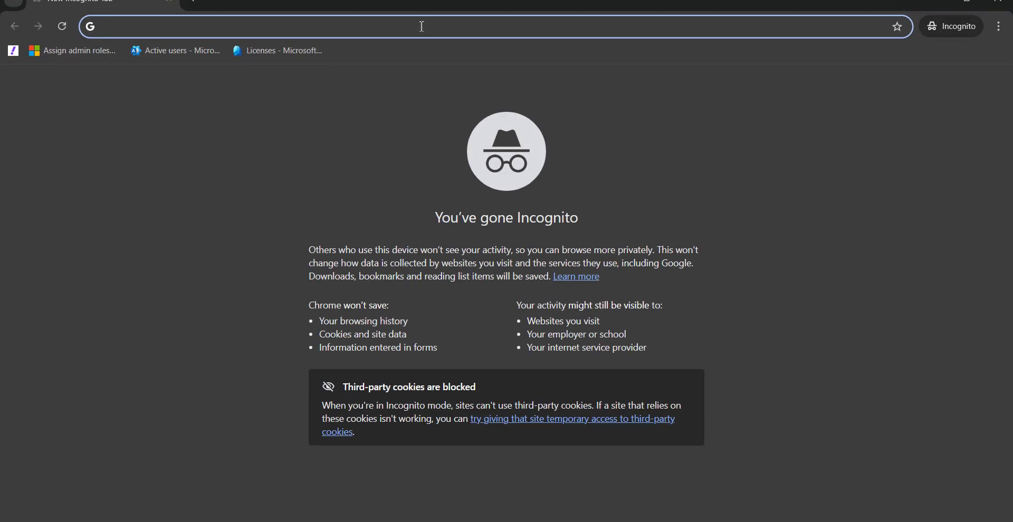
# Step: Go to portal.office.com and copy the test user's sign-in name from the admin page
pyautogui.write('portal.')
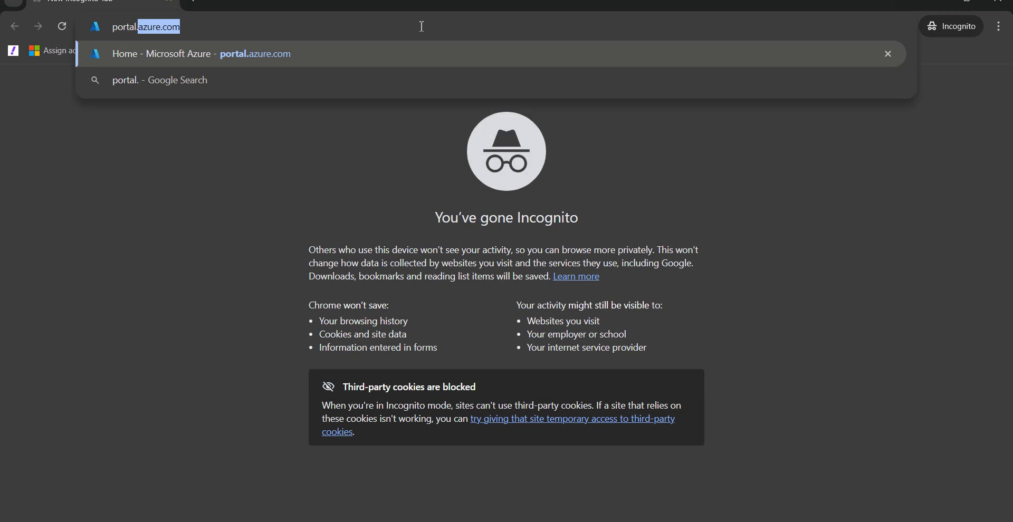
pyautogui.write('office.com')
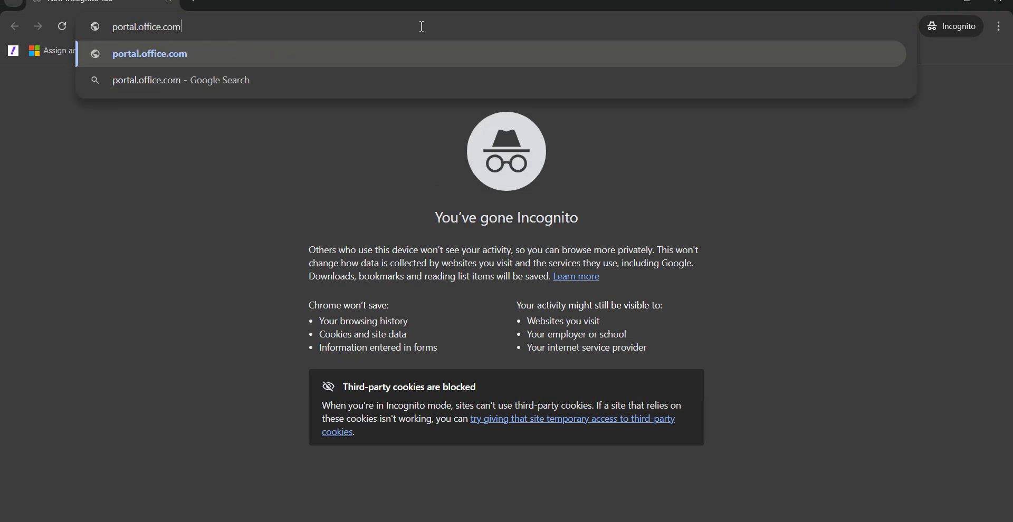
pyautogui.press('Return')
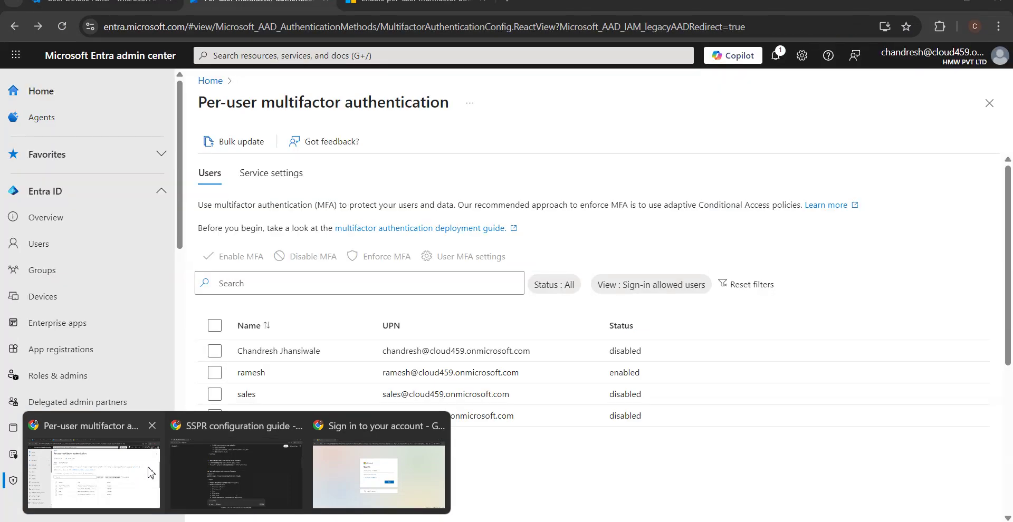
pyautogui.click(141, 477)
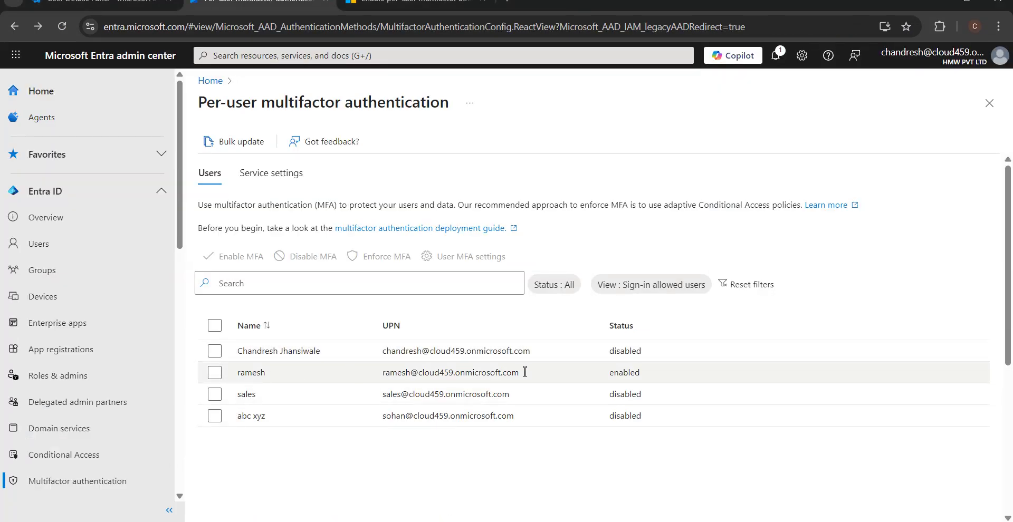
pyautogui.moveTo(525, 372); pyautogui.dragTo(384, 375)
pyautogui.hotkey('ctrl', 'c')
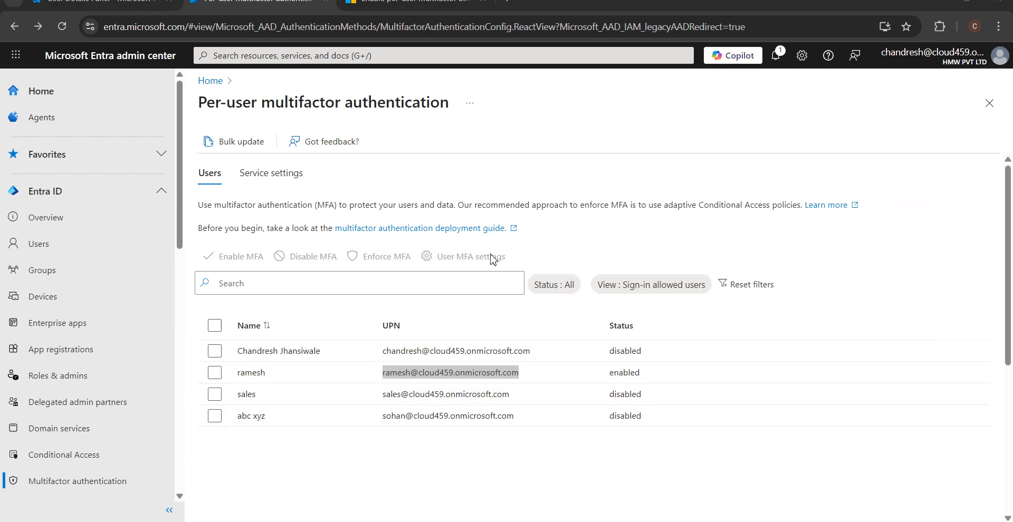
pyautogui.hotkey('alt', 'Tab')
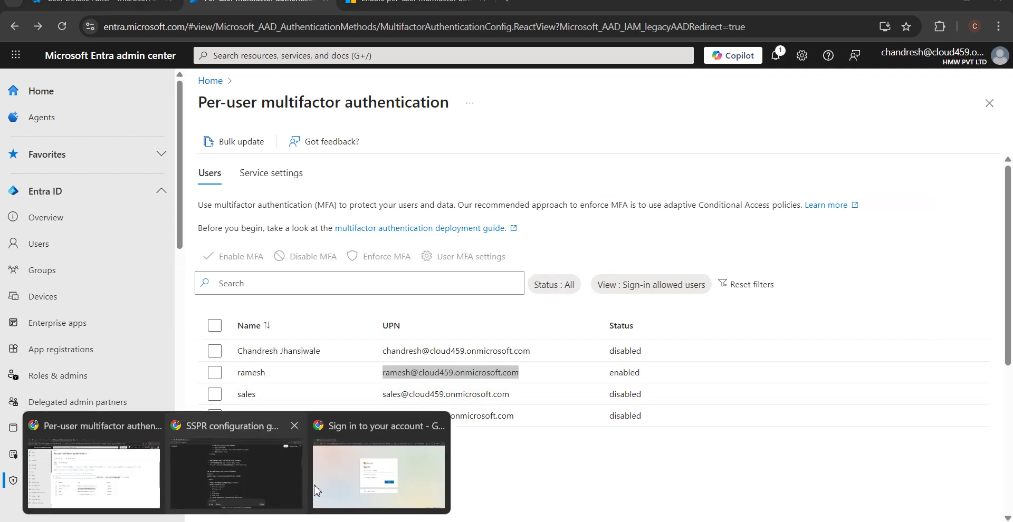
# Step: Paste the test user's sign-in address, enter their password and sign in
pyautogui.click(405, 232)
pyautogui.hotkey('ctrl', 'v')
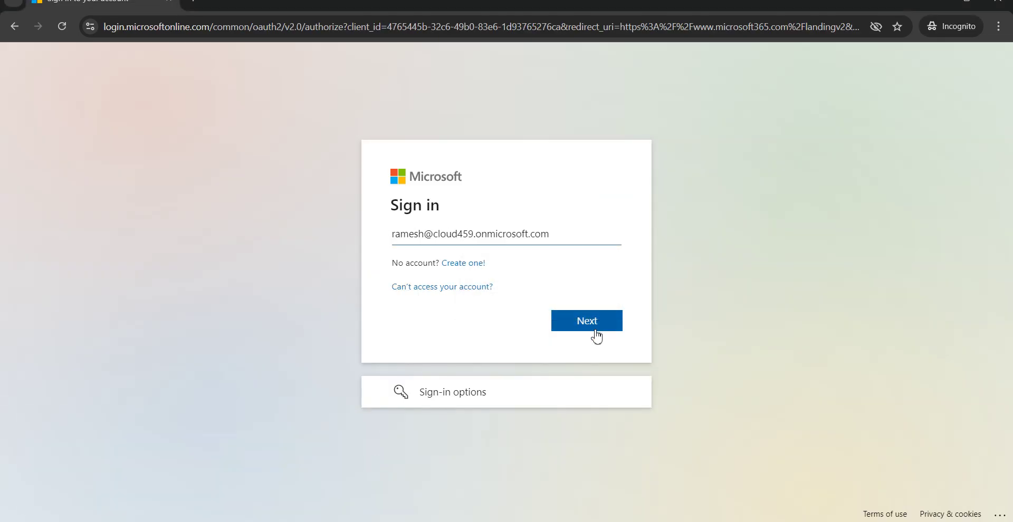
pyautogui.click(590, 323)
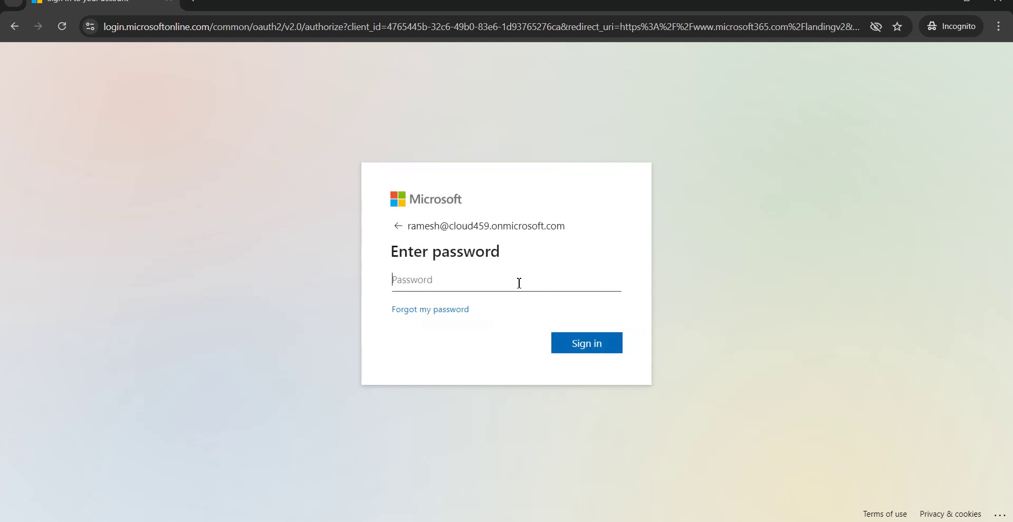
pyautogui.write('••••••')
pyautogui.hotkey('ctrl', 'a')
pyautogui.write('•')
pyautogui.press('Return')
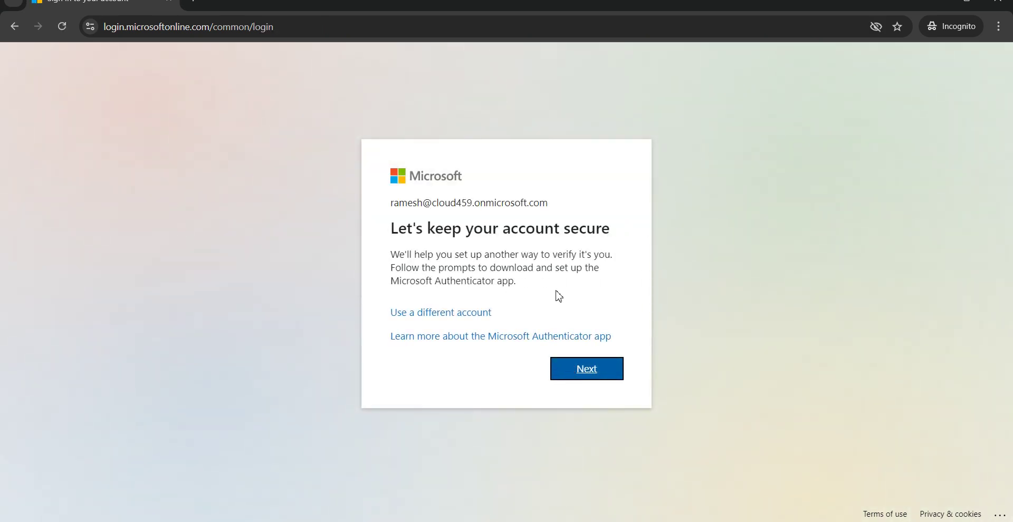
# Step: Step through getting the Authenticator app, account setup and QR scan, then continue after approving the notification
pyautogui.click(578, 374)
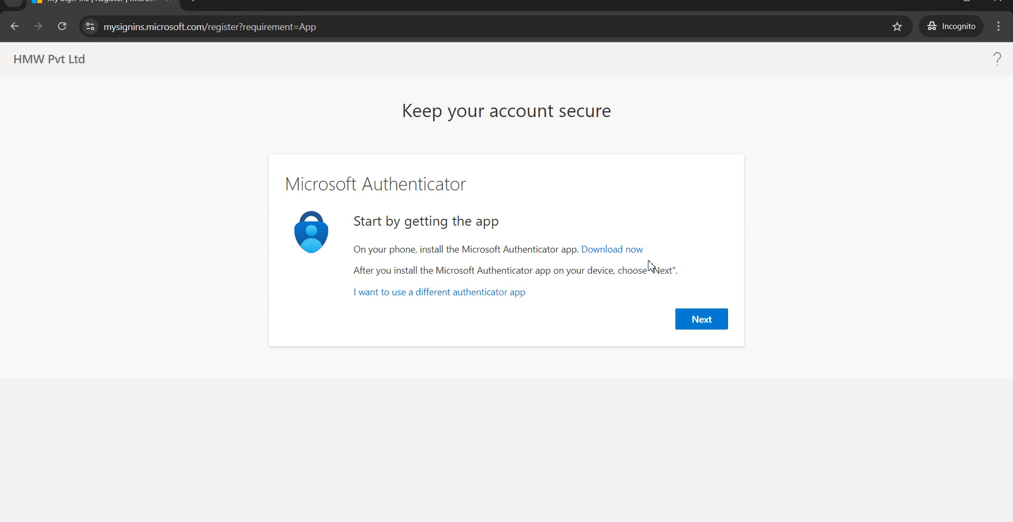
pyautogui.click(696, 325)
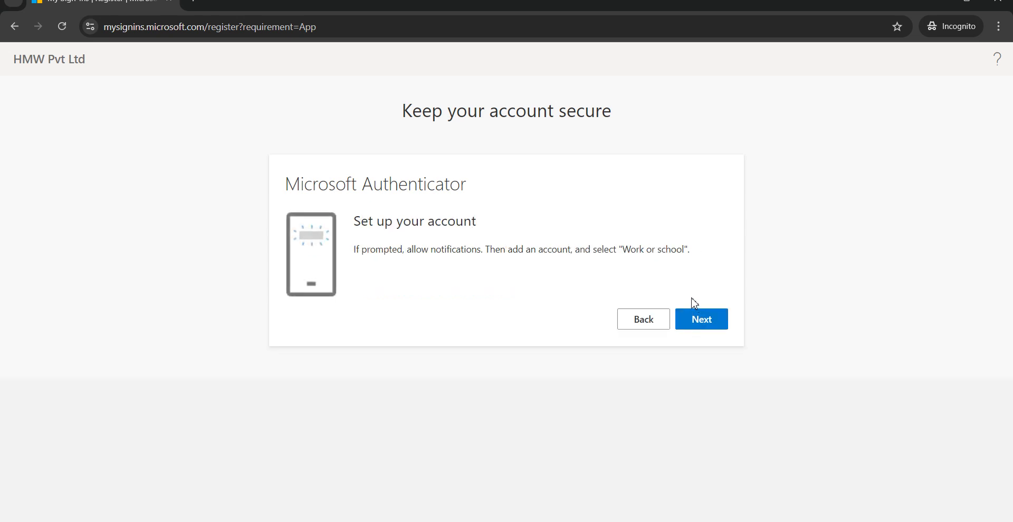
pyautogui.click(703, 320)
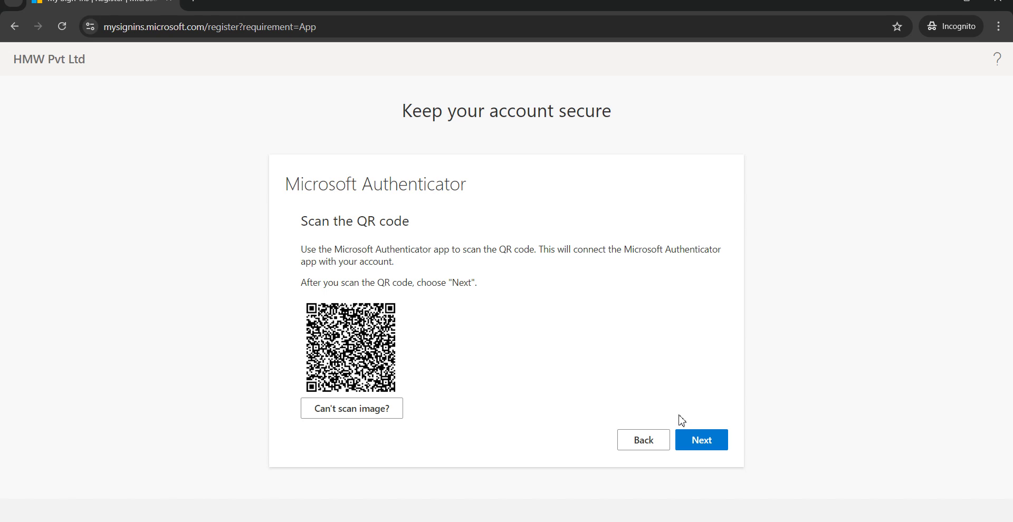
pyautogui.click(713, 445)
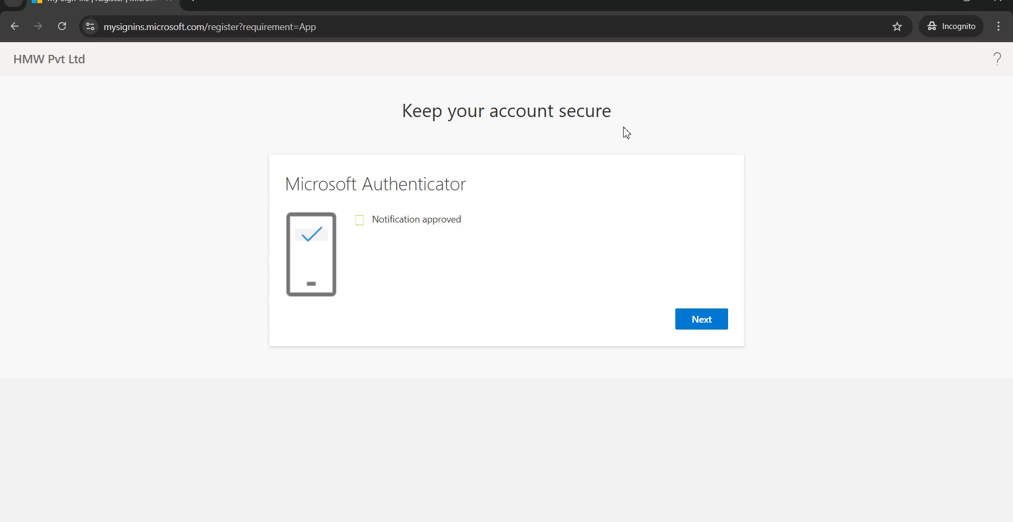
pyautogui.click(694, 320)
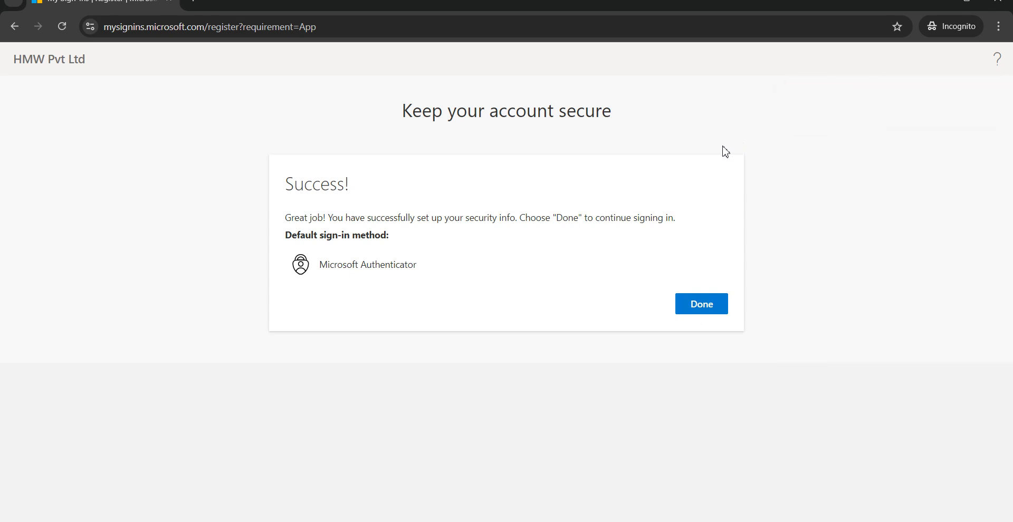
# Step: Finish security info setup and enter the test user's current temporary password
pyautogui.click(693, 304)
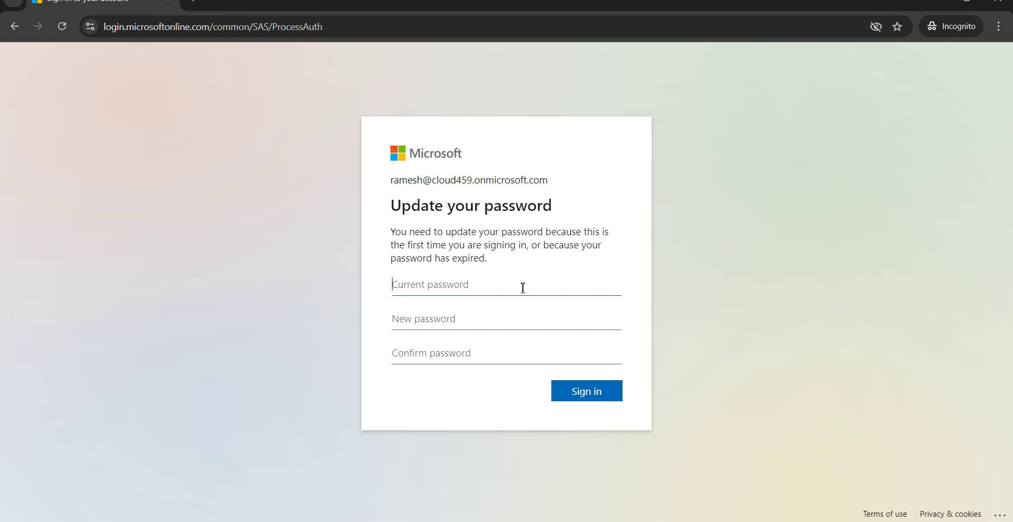
pyautogui.write('••••••••••••')
pyautogui.hotkey('ctrl', 'a')
pyautogui.write('••••••')
pyautogui.hotkey('ctrl', 'a')
pyautogui.write('•••••••••••••')
# Step: Enter and confirm the new password, submit it, and choose Yes to stay signed in
pyautogui.press('Tab')
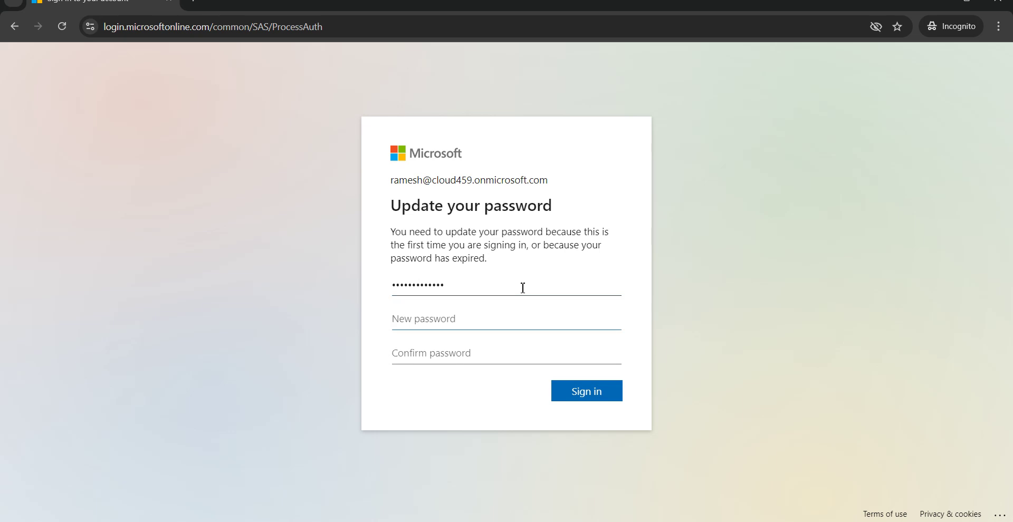
pyautogui.write('••••••••••')
pyautogui.press('Tab')
pyautogui.write('•••••••')
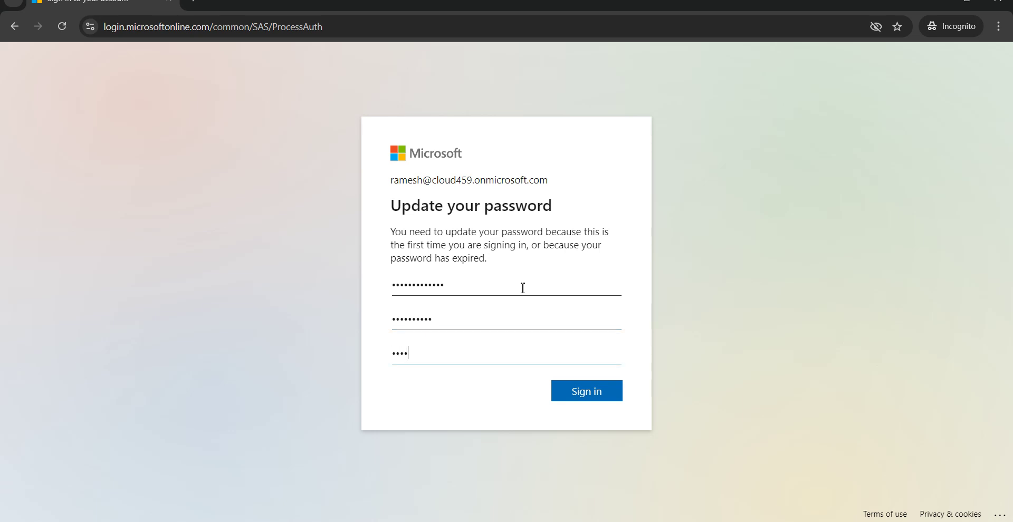
pyautogui.write('•••')
pyautogui.click(601, 399)
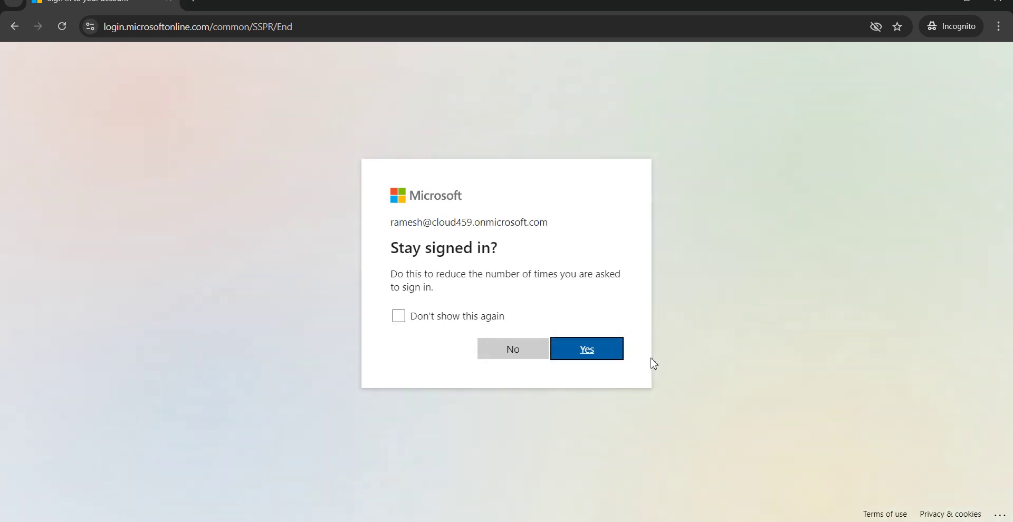
pyautogui.click(575, 350)
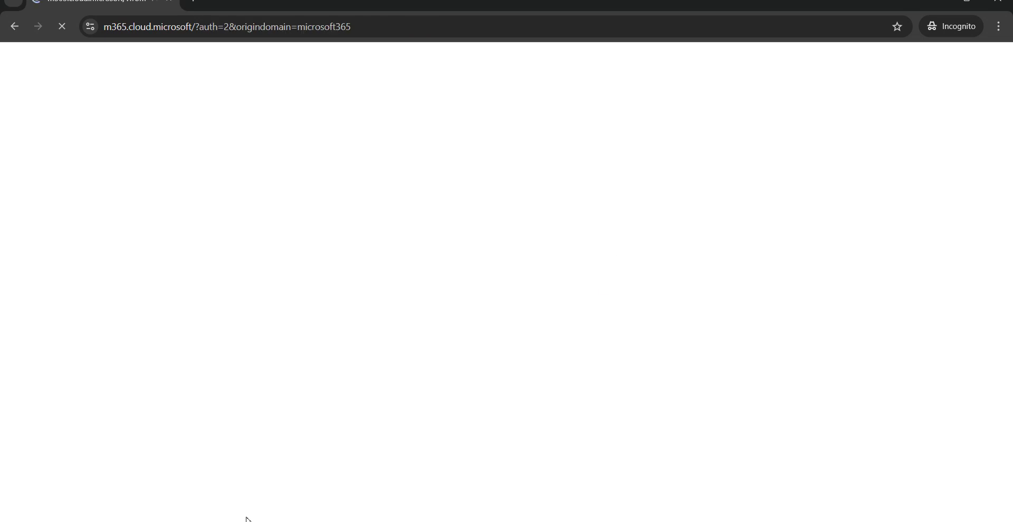
# Step: Select the test user's UPN in the admin window, then return to the Incognito Microsoft 365 window
pyautogui.moveTo(244, 520)
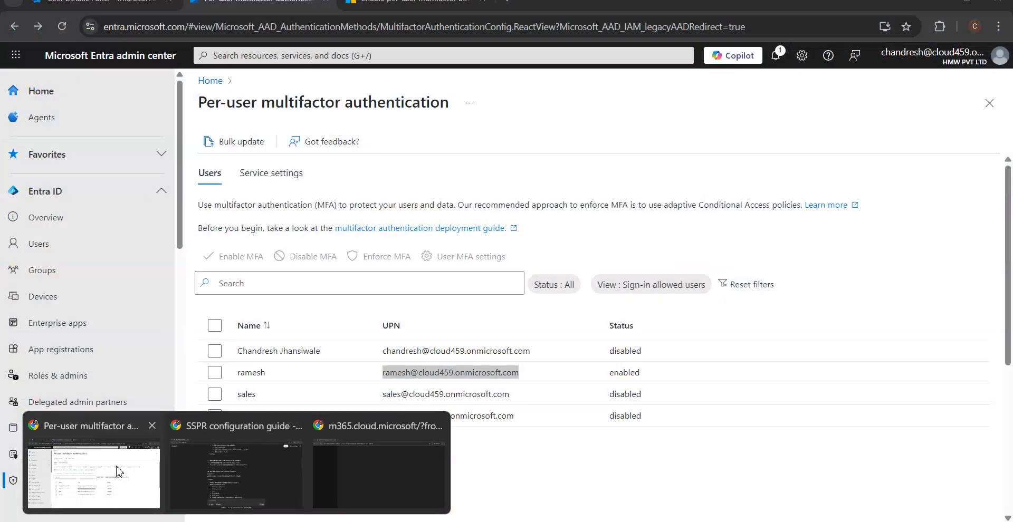
pyautogui.click(95, 488)
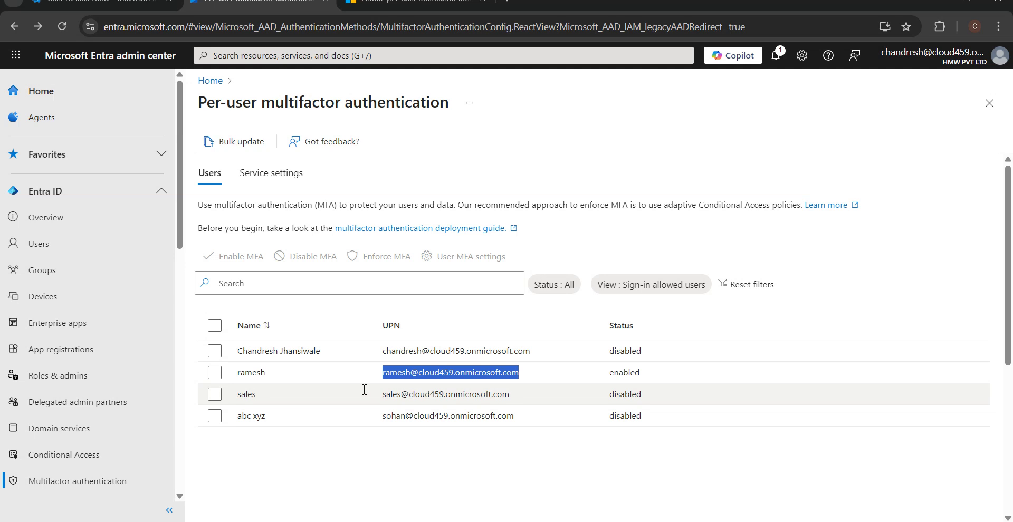
pyautogui.click(375, 373)
pyautogui.moveTo(380, 373); pyautogui.dragTo(519, 373)
pyautogui.moveTo(244, 519)
pyautogui.click(395, 396)
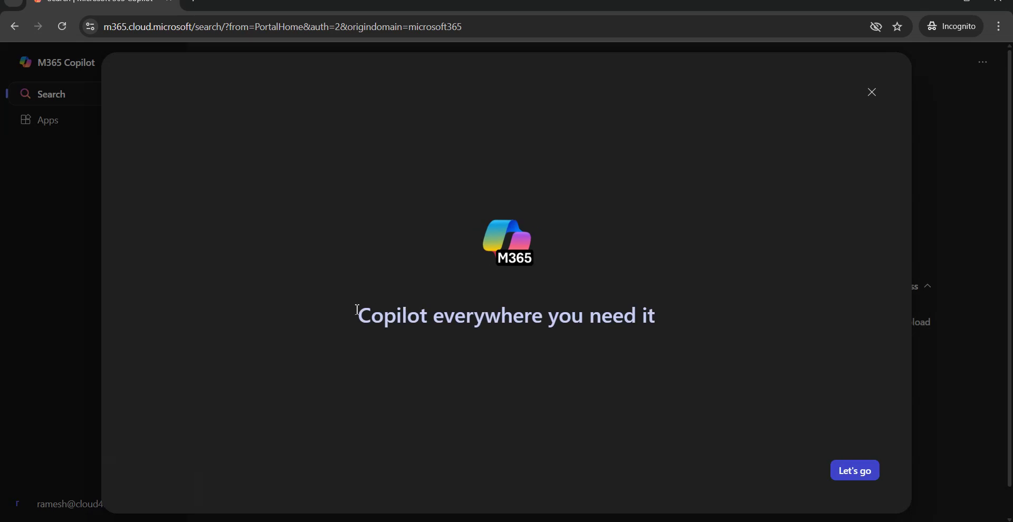
# Step: Get through the Copilot welcome tour and open the Apps page
pyautogui.click(862, 472)
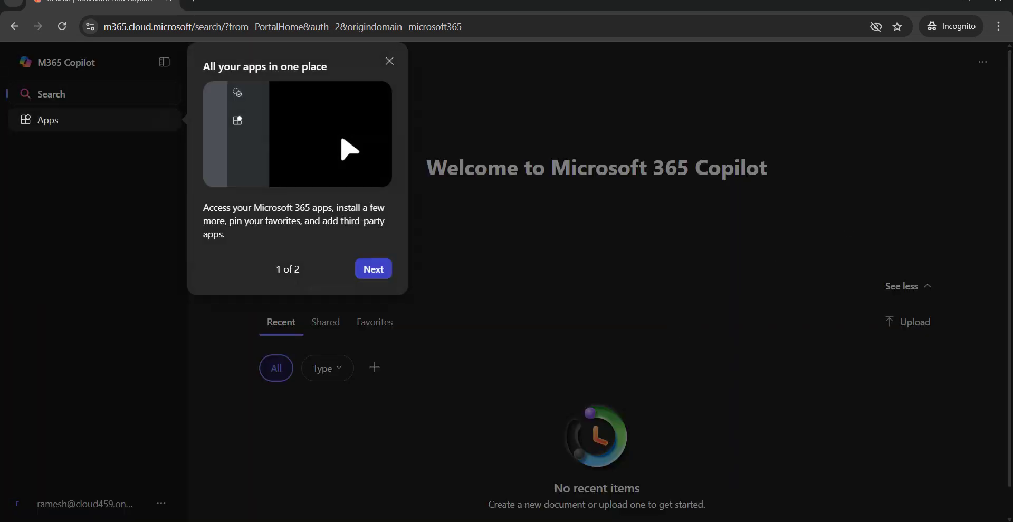
pyautogui.click(389, 273)
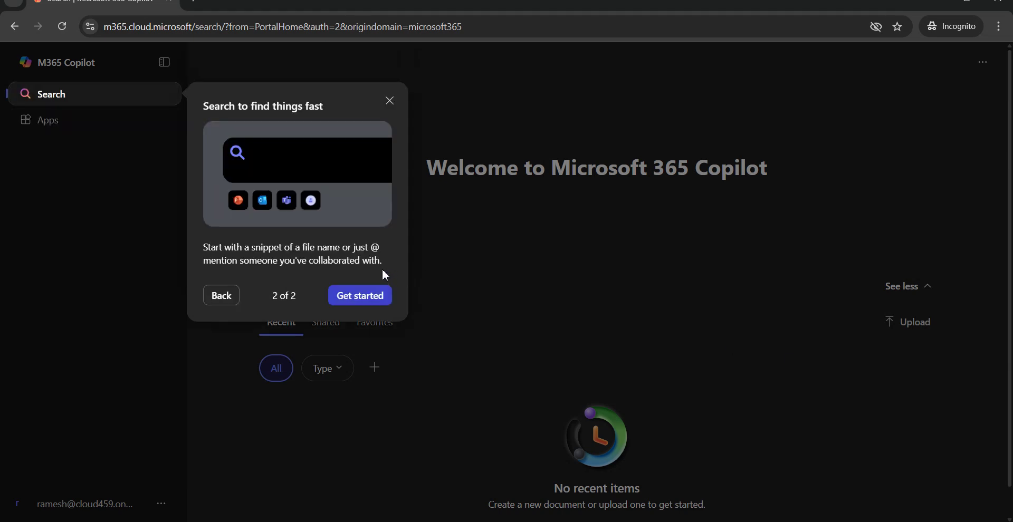
pyautogui.click(361, 295)
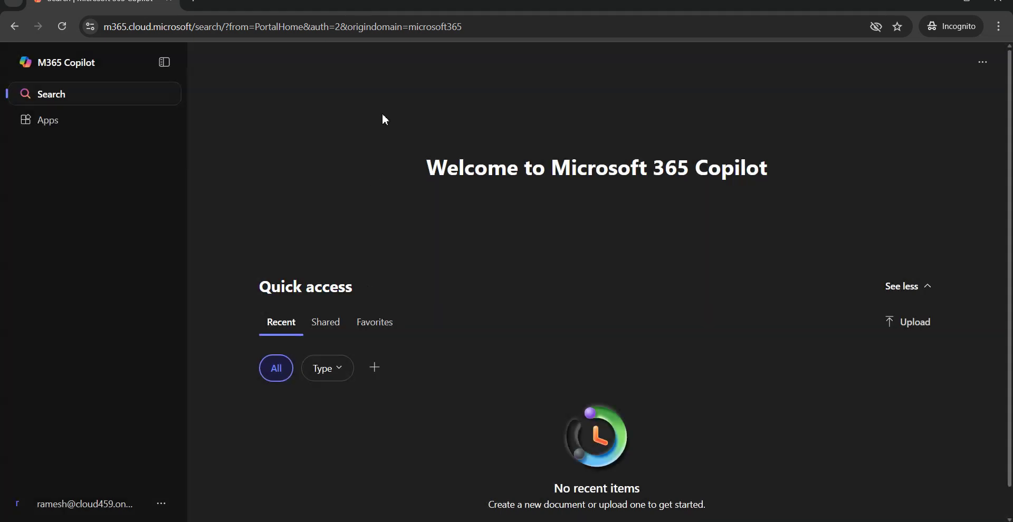
pyautogui.click(62, 122)
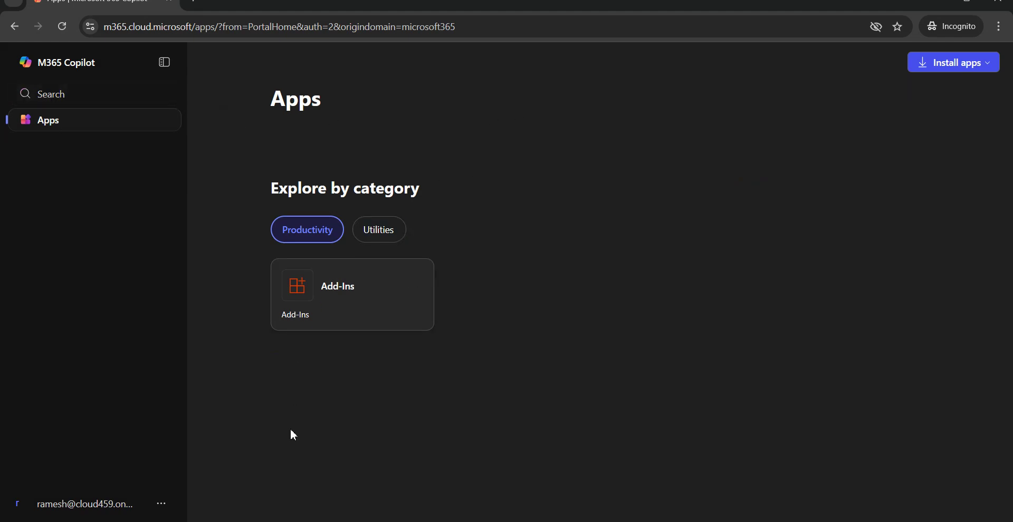
# Step: View the account details, browse Utilities apps and Install apps, then return to the Paint notes
pyautogui.moveTo(253, 517)
pyautogui.click(364, 498)
pyautogui.click(160, 505)
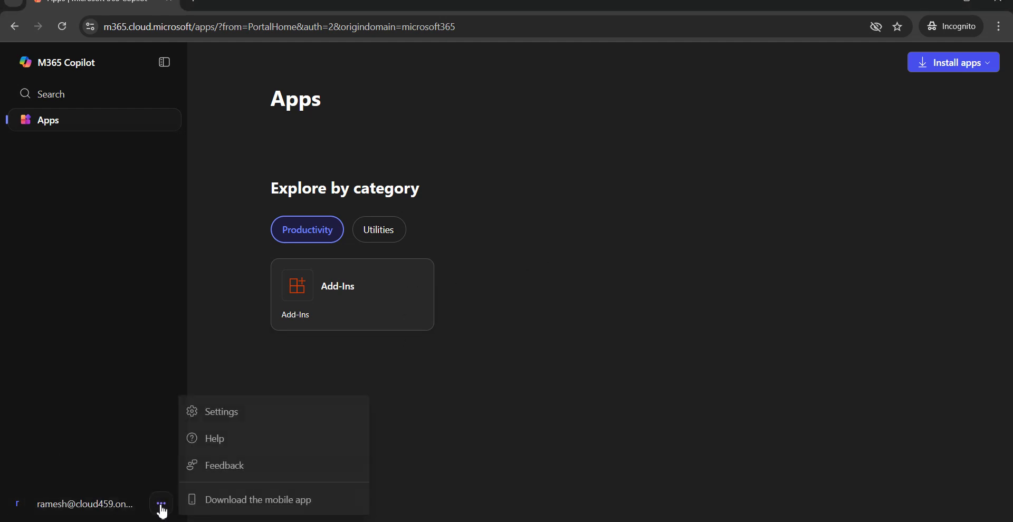
pyautogui.click(129, 508)
pyautogui.click(59, 131)
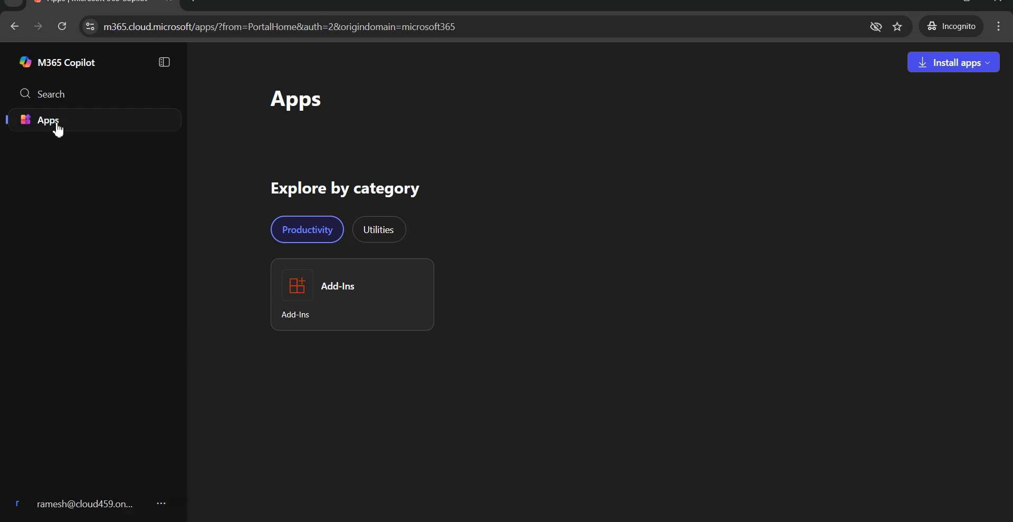
pyautogui.click(378, 232)
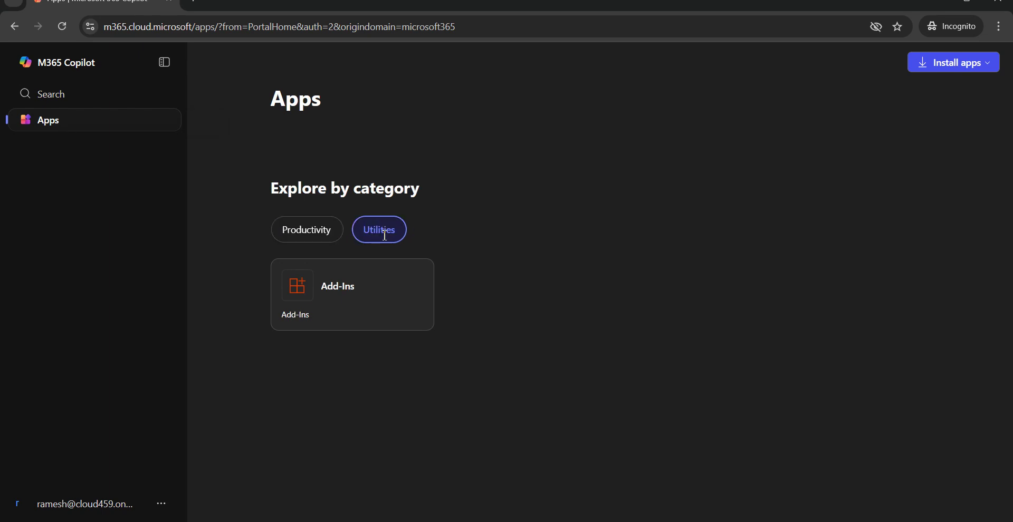
pyautogui.click(987, 65)
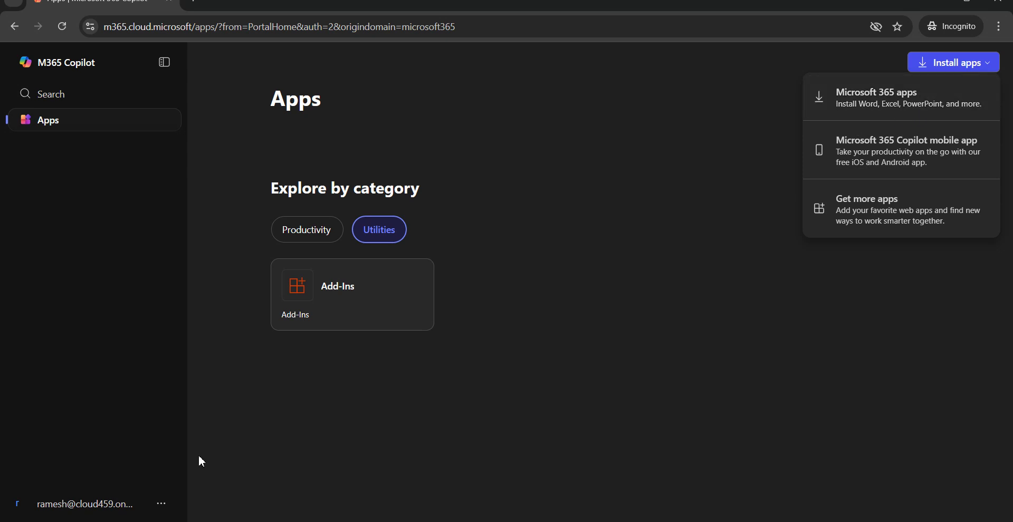
pyautogui.moveTo(236, 521)
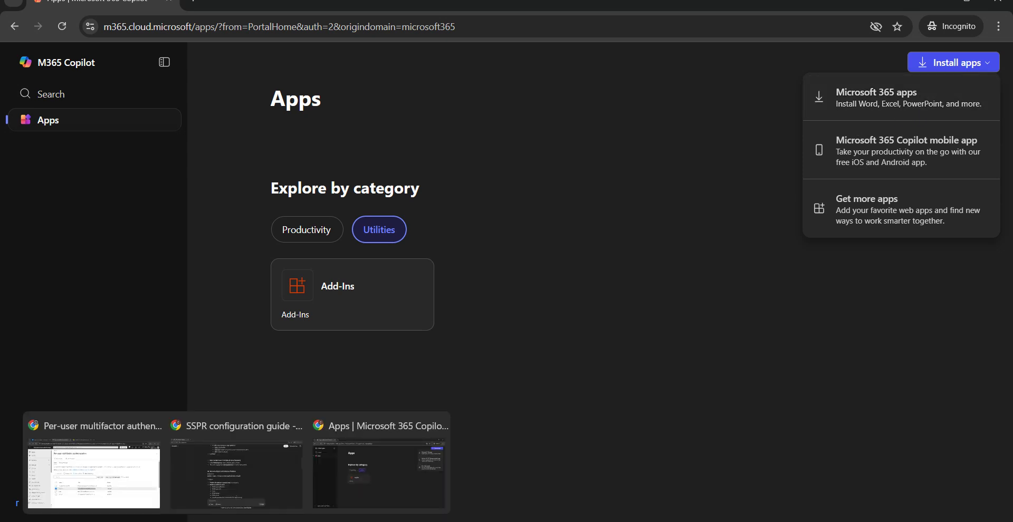
pyautogui.click(280, 495)
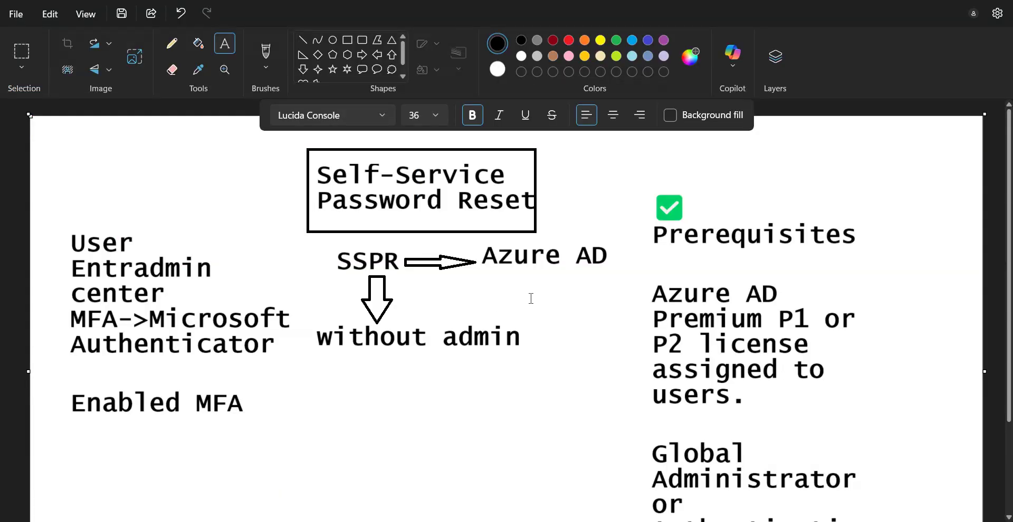